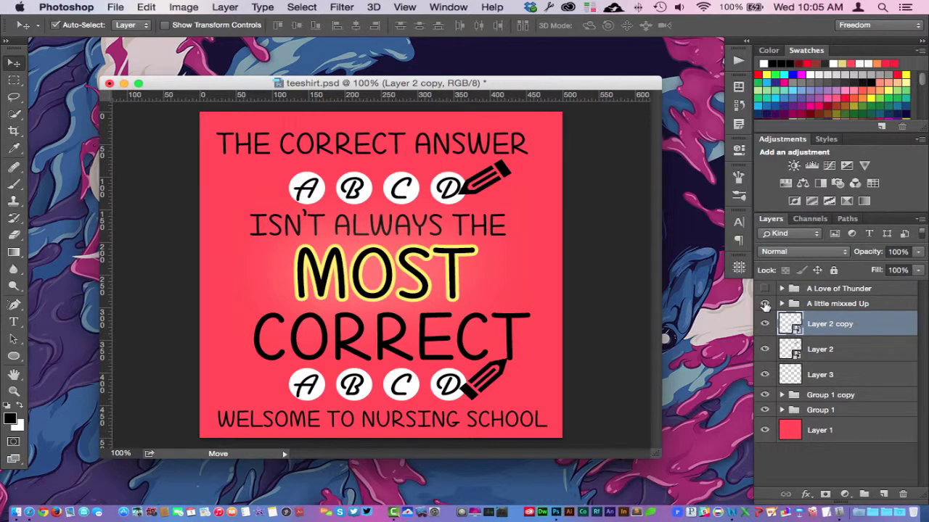
# Toggle between the A little mixxed Up and A Love of Thunder groups, leaving A little mixxed Up visible
pyautogui.click(764, 304)
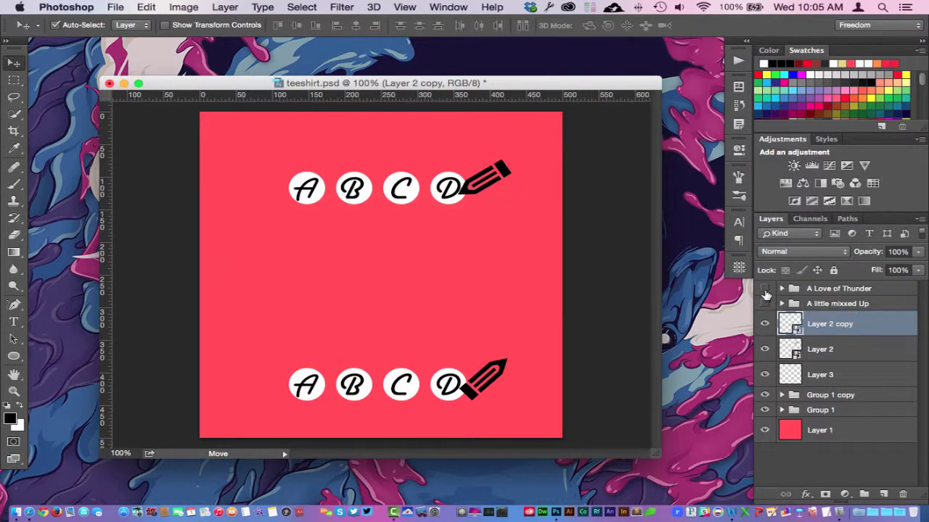
pyautogui.click(765, 288)
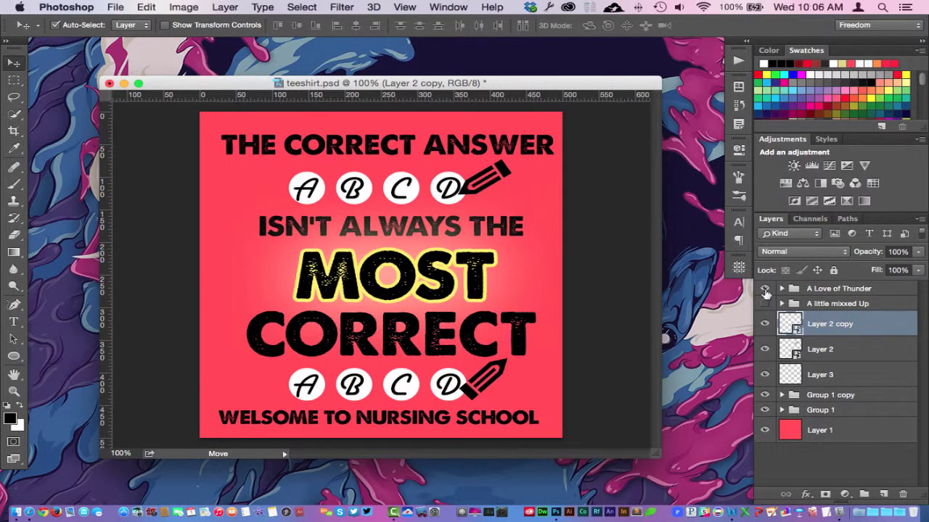
pyautogui.click(764, 303)
pyautogui.click(765, 289)
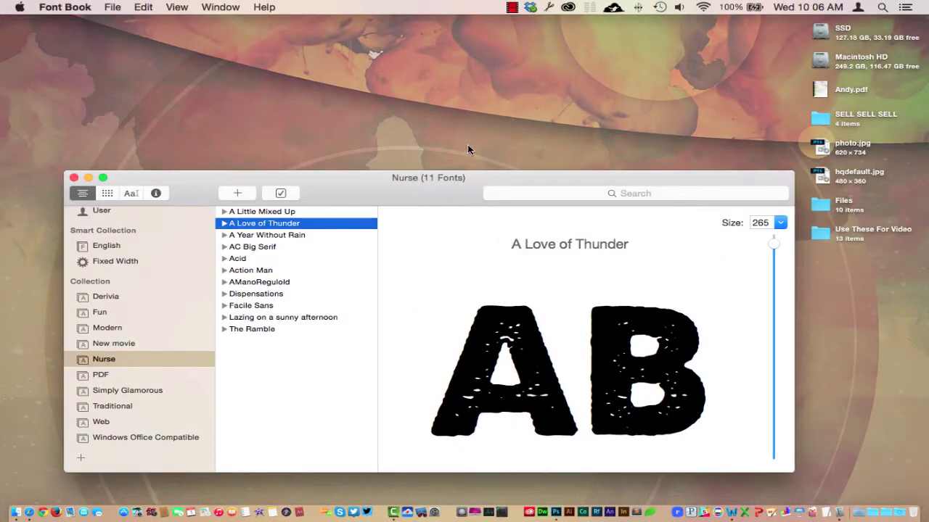
# Reposition the Font Book collection window and bring it back to the front
pyautogui.moveTo(425, 202); pyautogui.dragTo(418, 180)
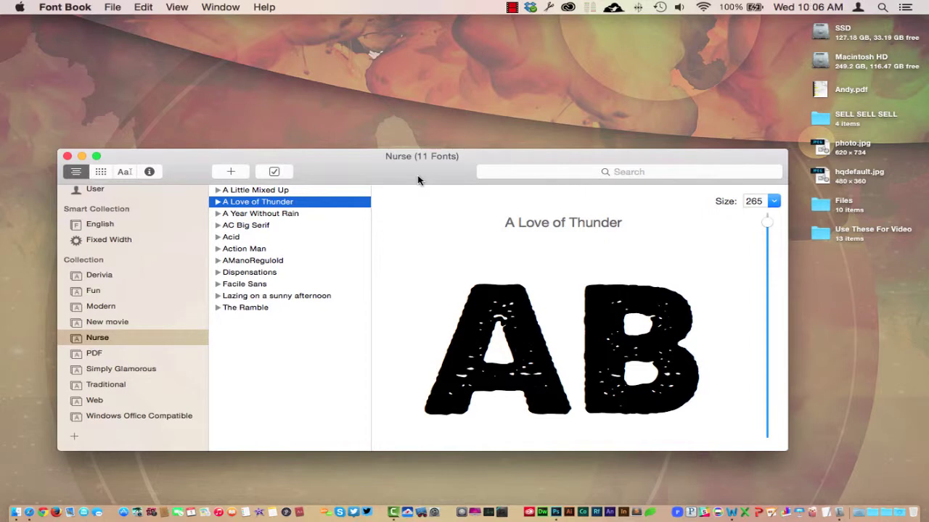
pyautogui.press('super+space')
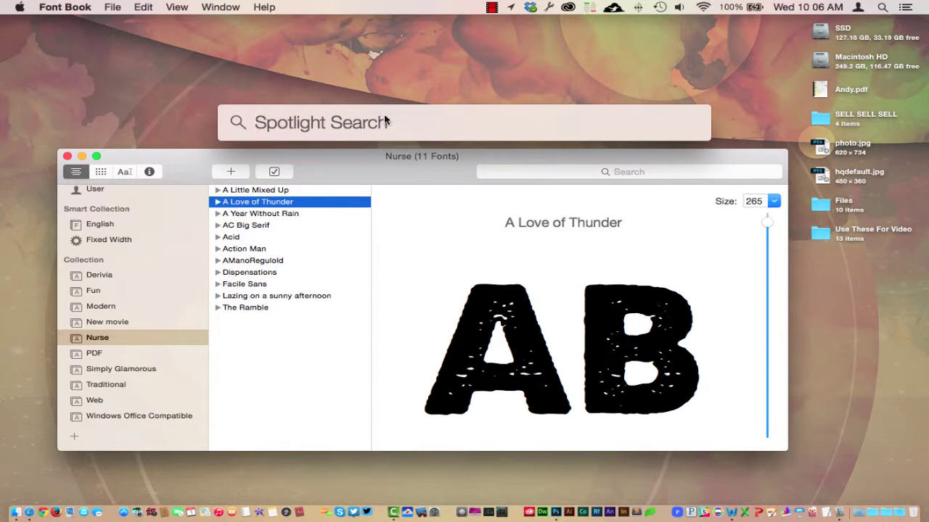
pyautogui.click(187, 97)
pyautogui.click(368, 175)
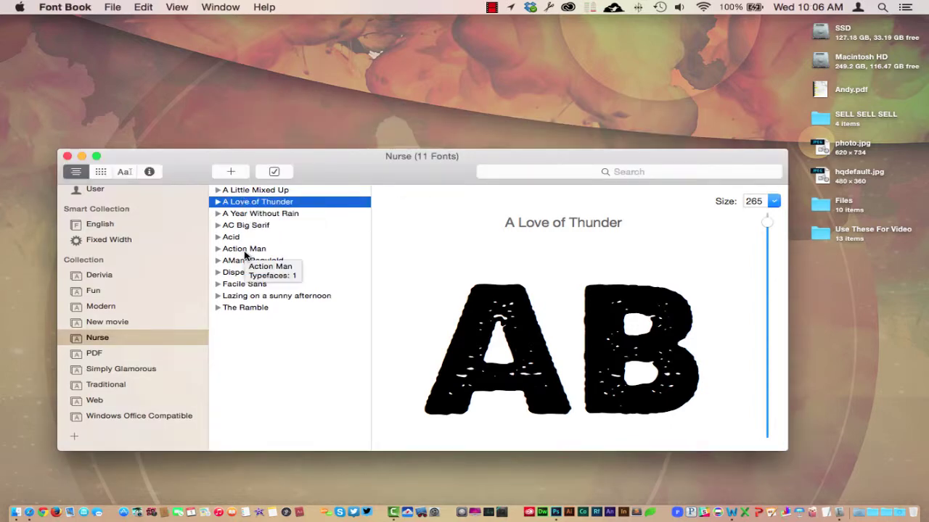
# Scroll through the eleven Nurse collection fonts, then move to dafont.com in Safari
pyautogui.scroll(-1, 110, 272)
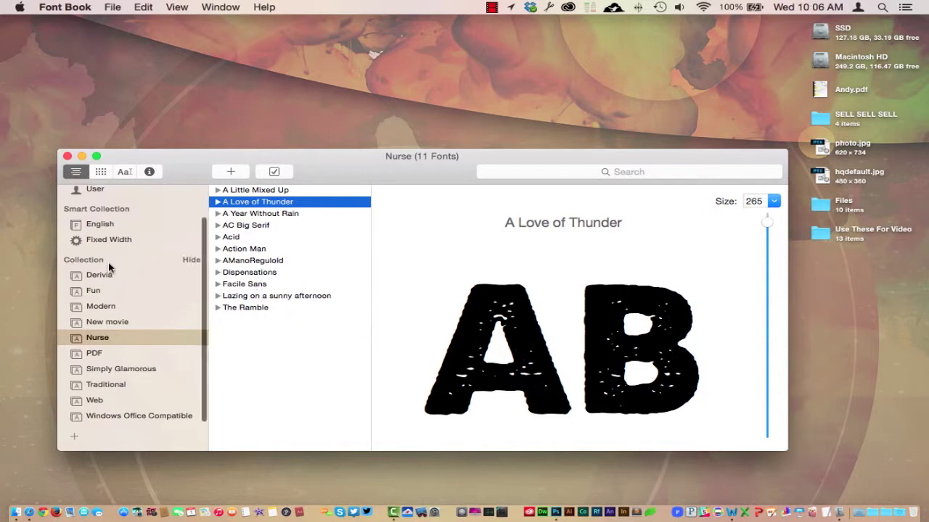
pyautogui.scroll(1, 116, 333)
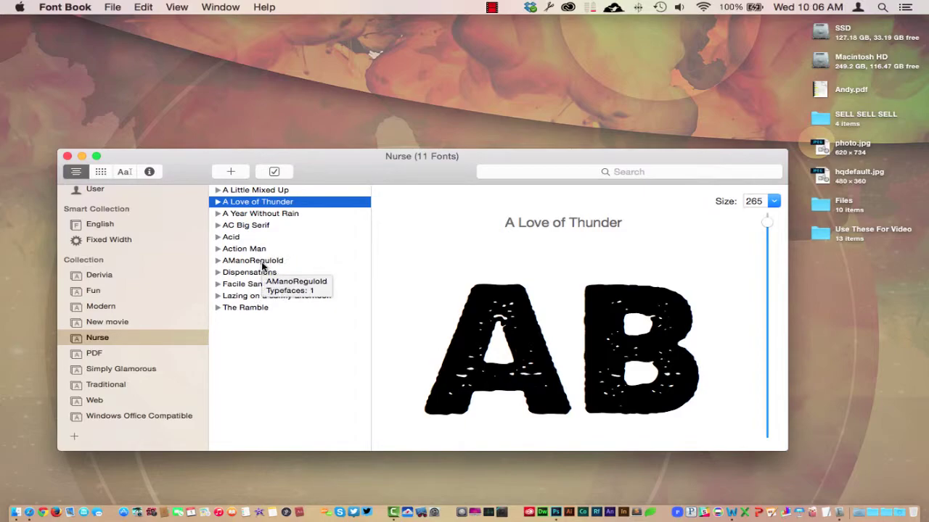
pyautogui.hotkey('ctrl', 'Left')
pyautogui.hotkey('ctrl', 'Left')
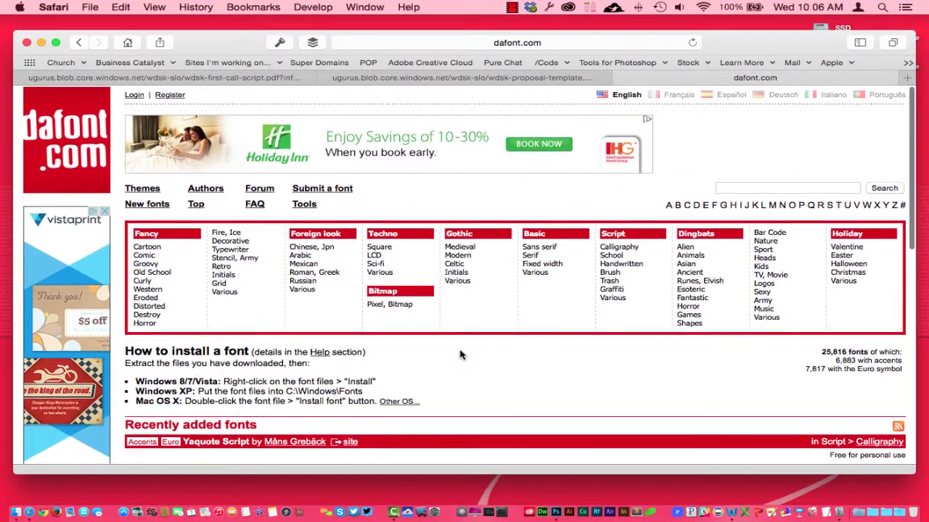
pyautogui.scroll(-3, 460, 354)
pyautogui.scroll(4, 460, 354)
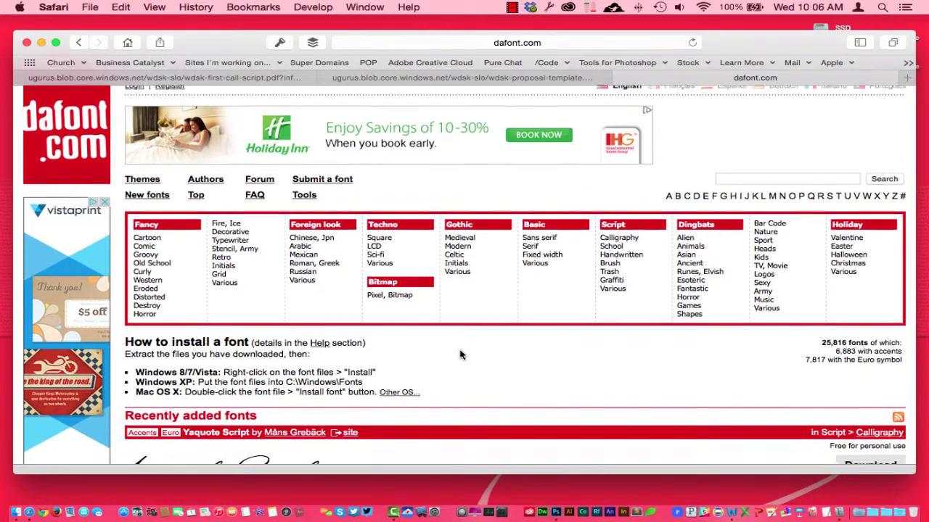
pyautogui.scroll(-3, 460, 354)
pyautogui.scroll(3, 460, 354)
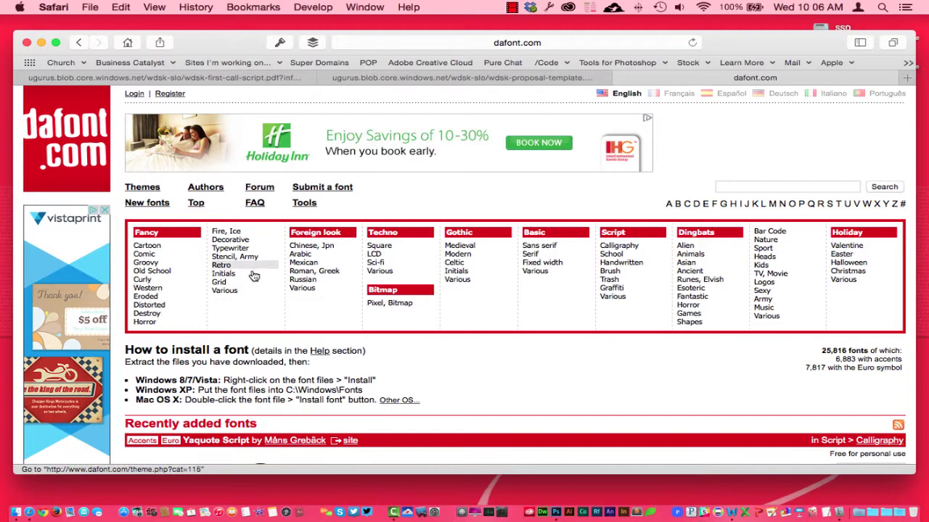
pyautogui.scroll(-4, 560, 359)
pyautogui.scroll(-4, 561, 358)
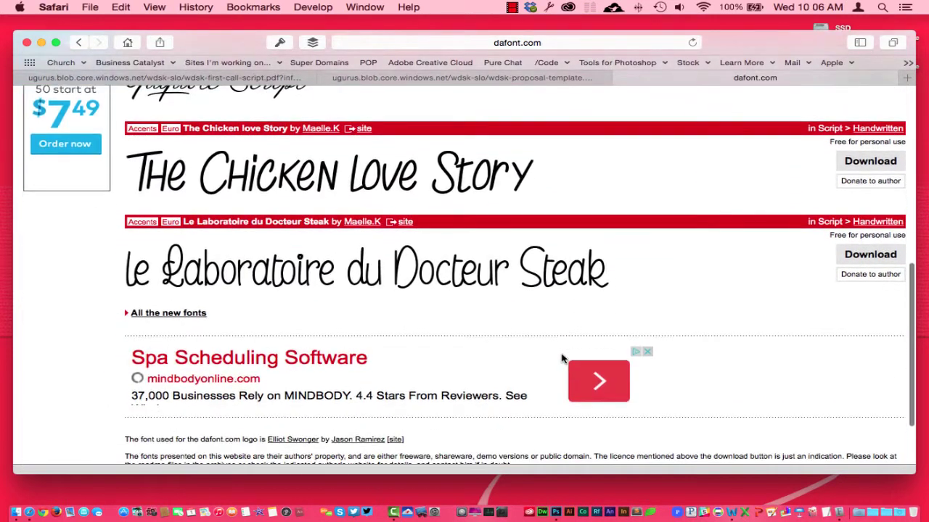
pyautogui.scroll(5, 560, 358)
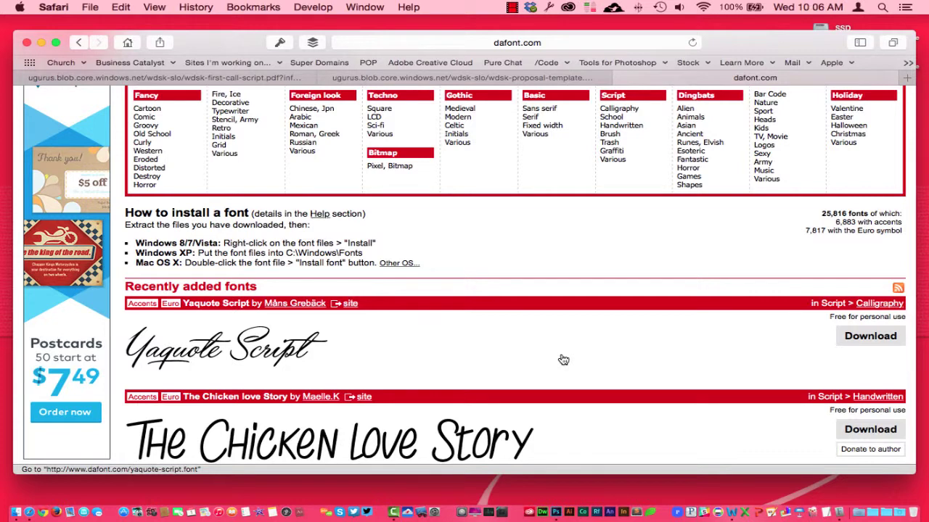
# Preview the Yaquote Script font with the custom text 'Websitecandi.com'
pyautogui.click(182, 353)
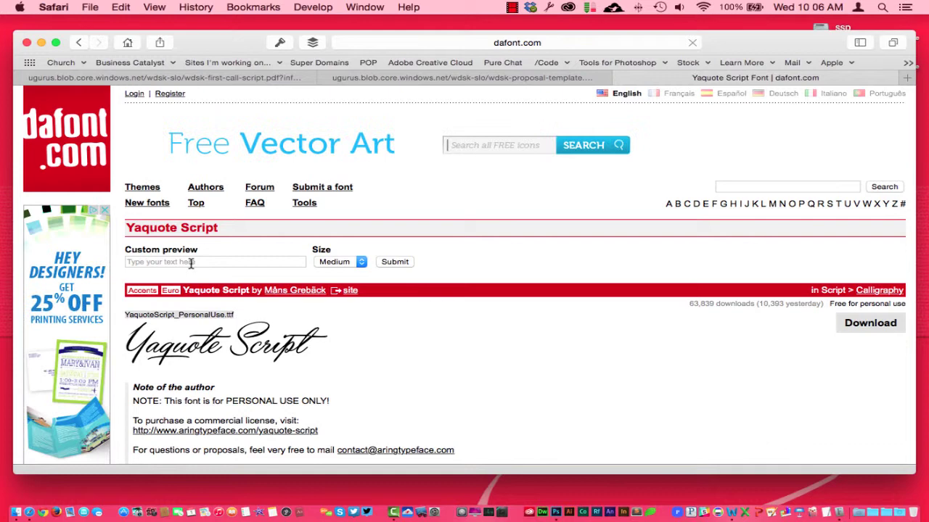
pyautogui.click(191, 262)
pyautogui.write('We')
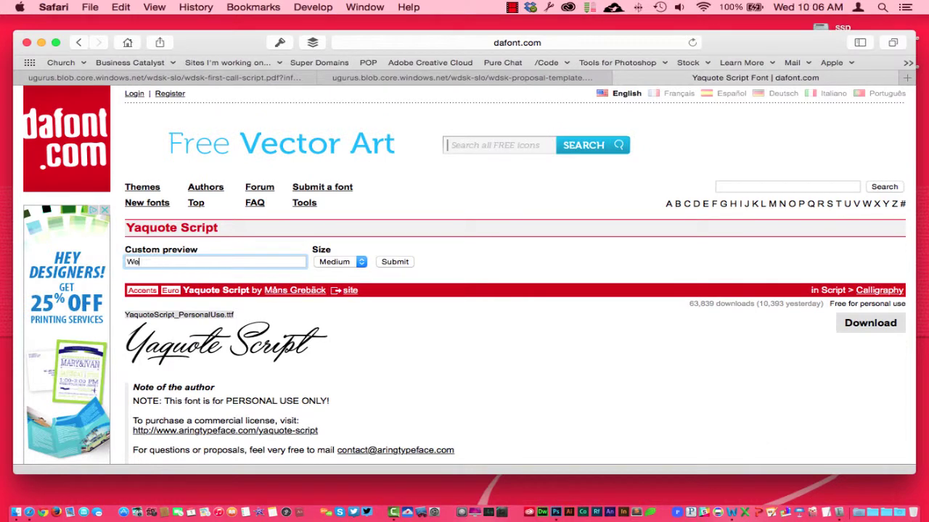
pyautogui.write('bsitecandi.com')
pyautogui.click(395, 264)
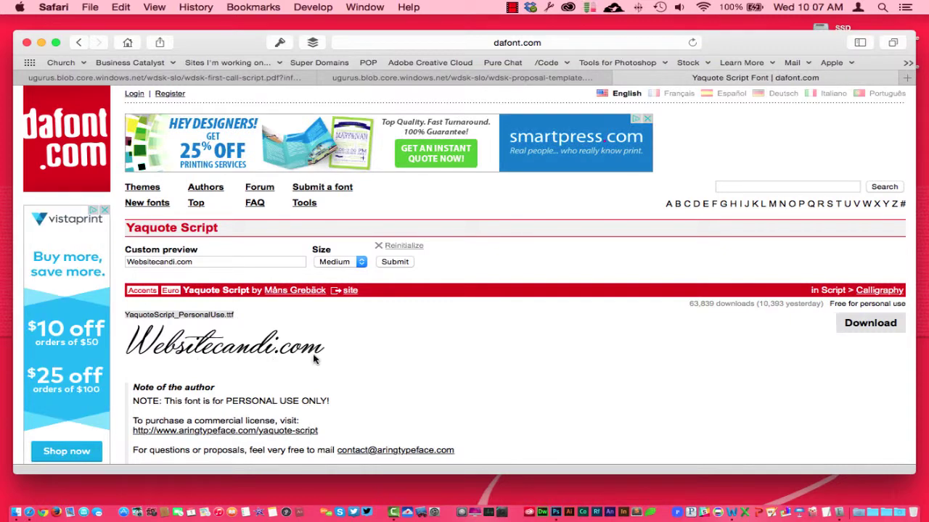
# Edit the custom preview text to 'Website Candi Inc.' and submit it
pyautogui.click(192, 261)
pyautogui.press('BackSpace')
pyautogui.press('BackSpace')
pyautogui.press('BackSpace')
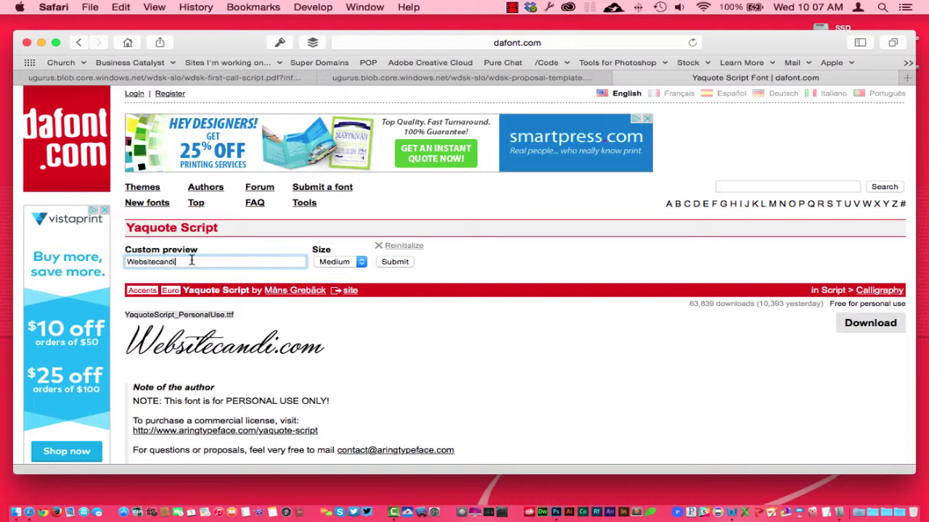
pyautogui.click(155, 262)
pyautogui.click(159, 261)
pyautogui.press('BackSpace')
pyautogui.write('C.')
pyautogui.press('Return')
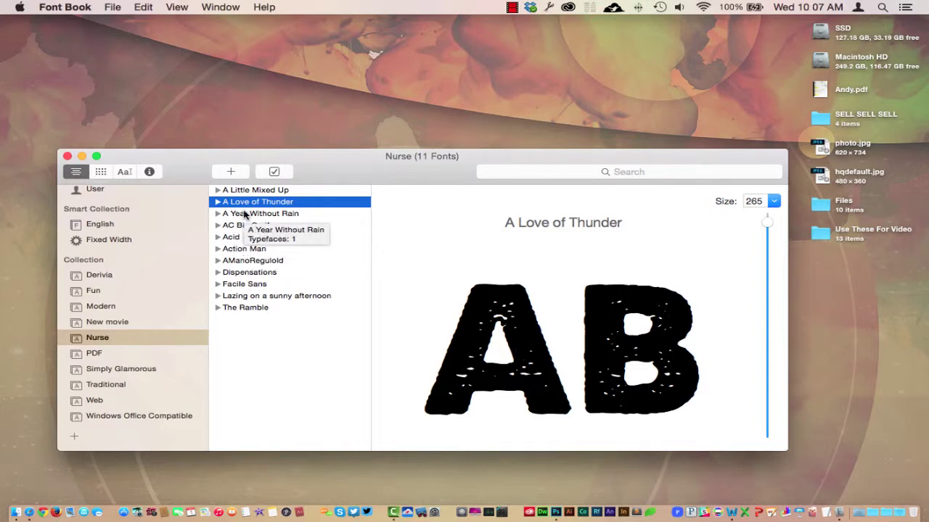
# Preview A Year Without Rain in Font Book and return to the Photoshop teeshirt design
pyautogui.click(245, 213)
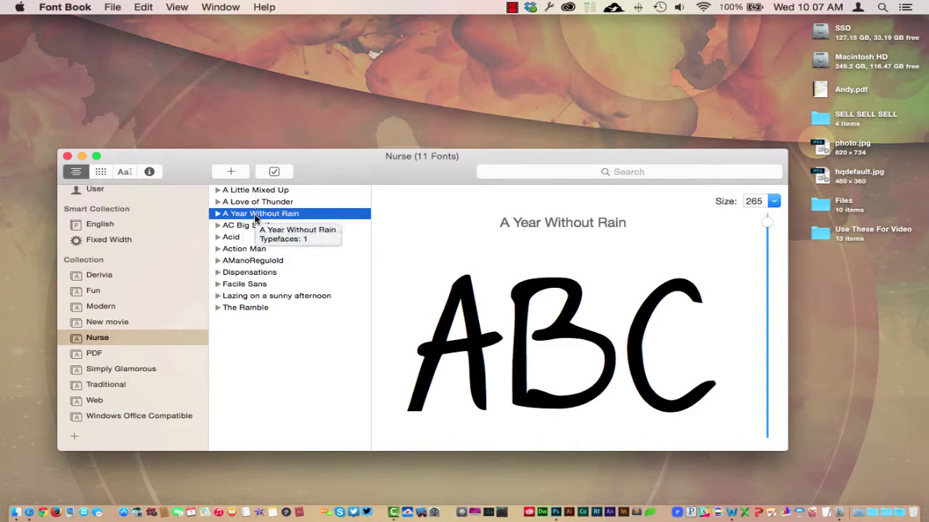
pyautogui.hotkey('ctrl', 'Right')
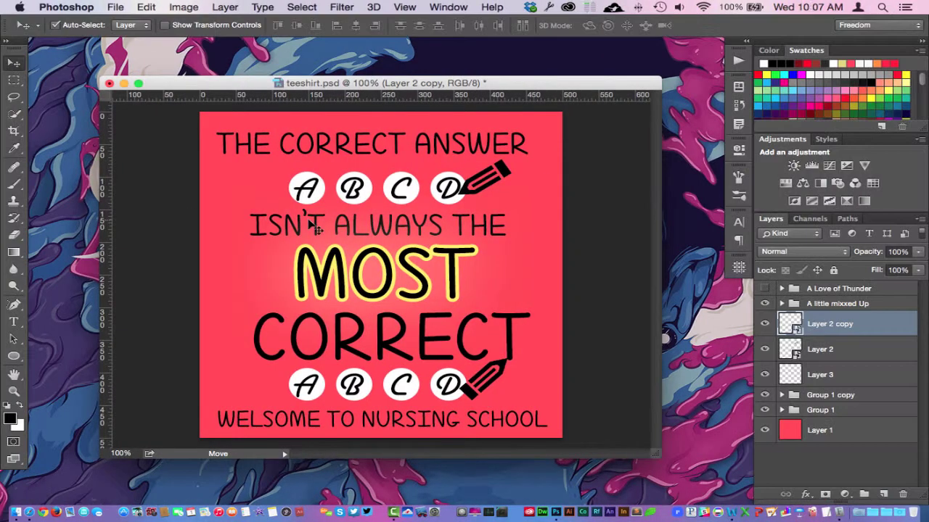
# Expand the A little mixxed Up group and select its text layers to inspect them
pyautogui.click(798, 290)
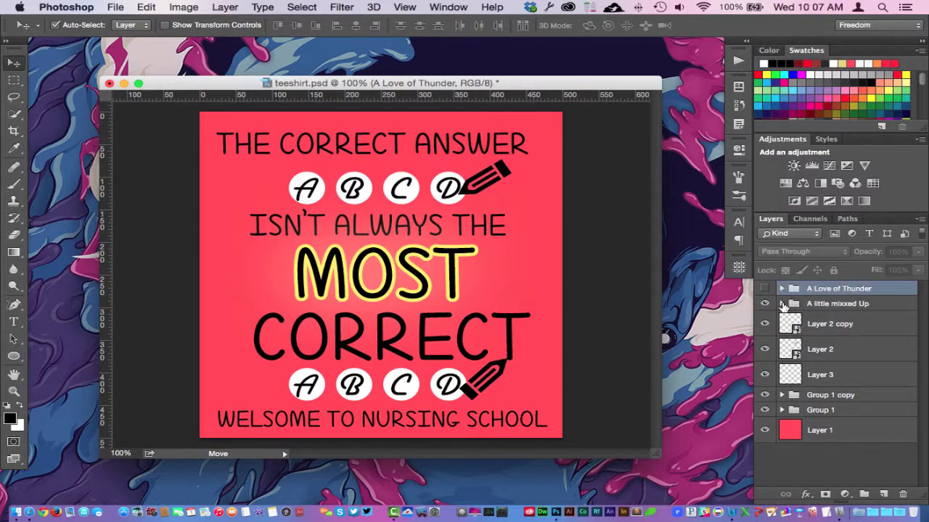
pyautogui.click(782, 304)
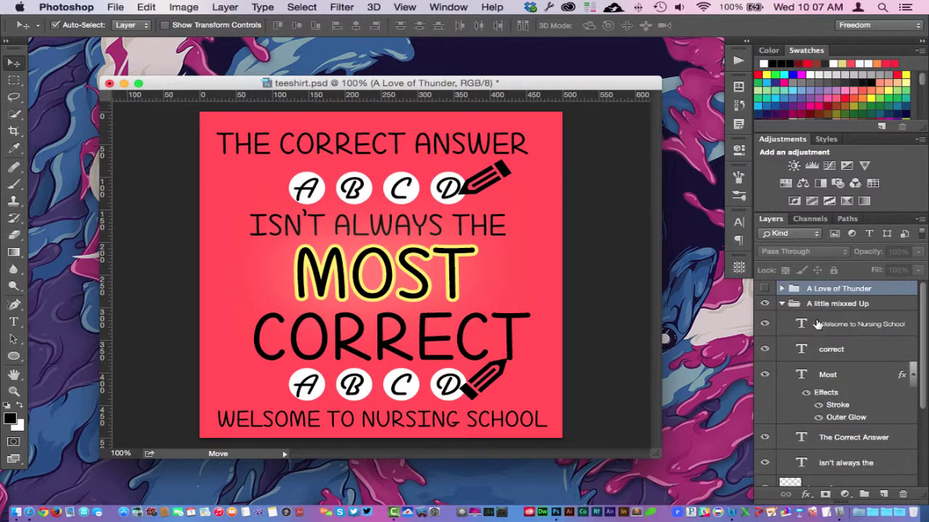
pyautogui.scroll(-4, 818, 325)
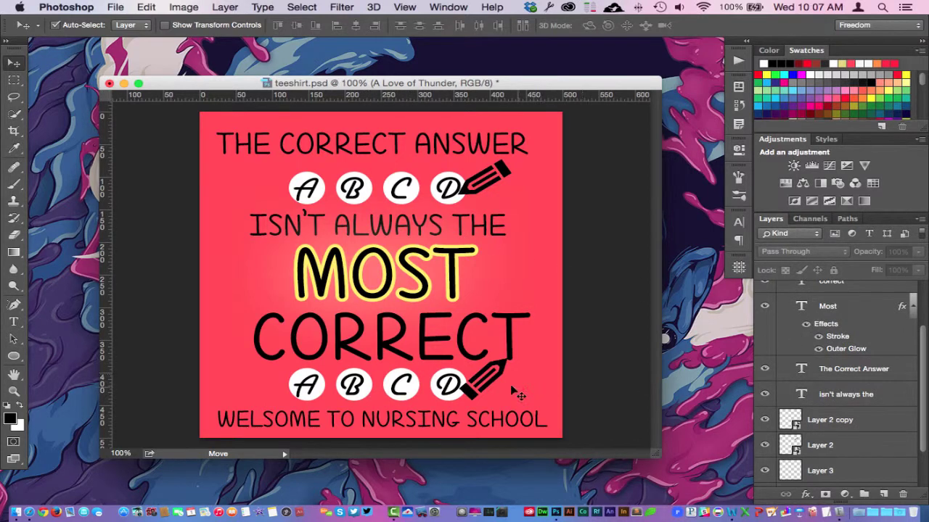
pyautogui.scroll(4, 853, 345)
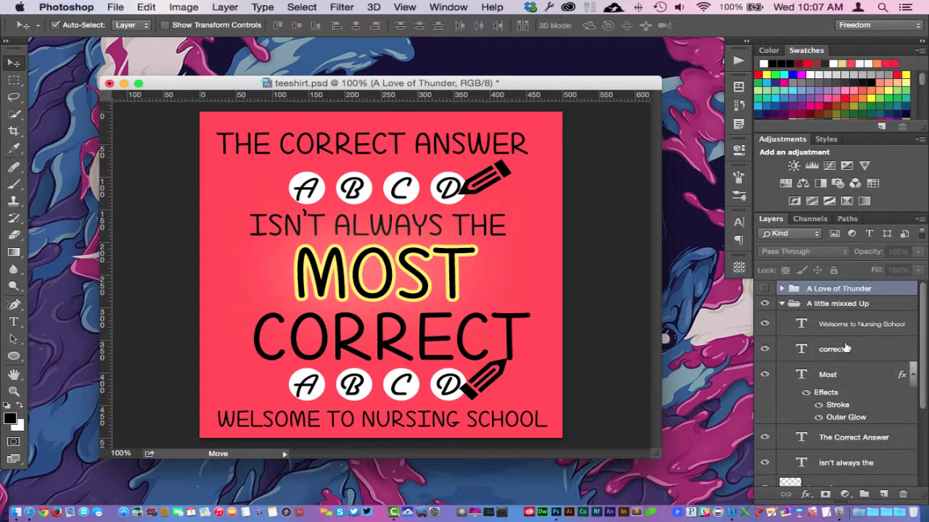
pyautogui.click(782, 304)
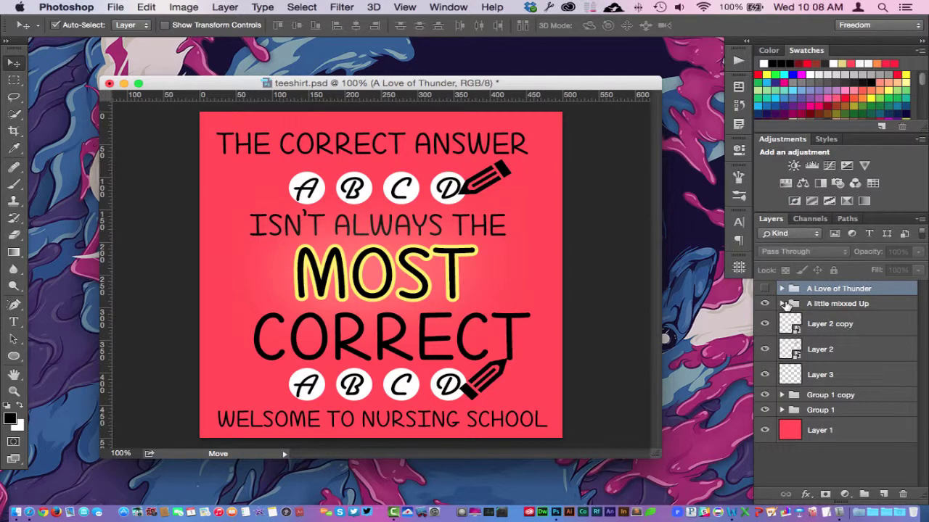
pyautogui.click(786, 305)
pyautogui.click(815, 325)
pyautogui.scroll(-5, 816, 324)
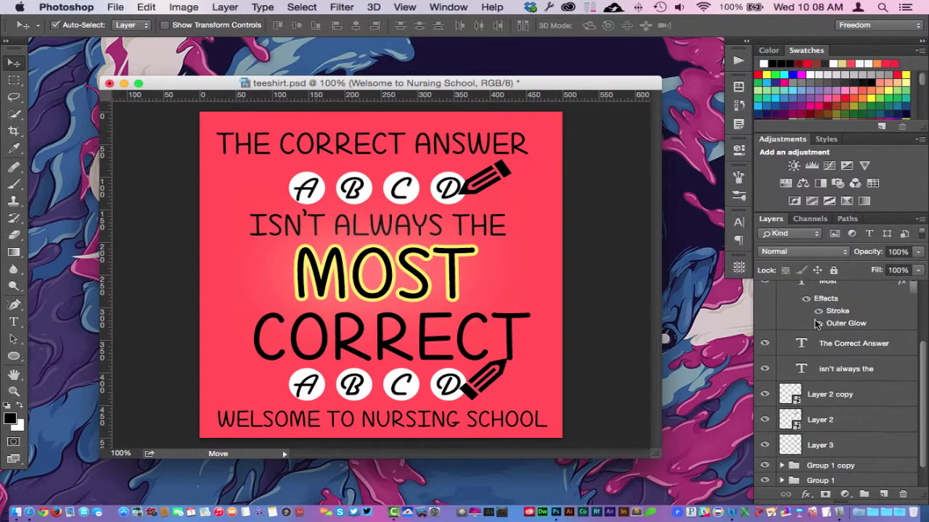
pyautogui.keyDown('shift'); pyautogui.click(824, 368); pyautogui.keyUp('shift')
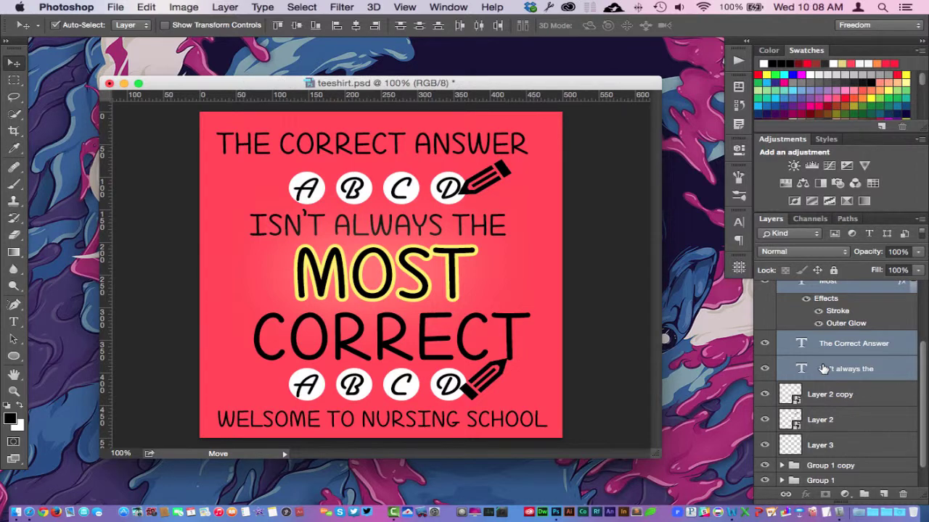
pyautogui.scroll(4, 824, 369)
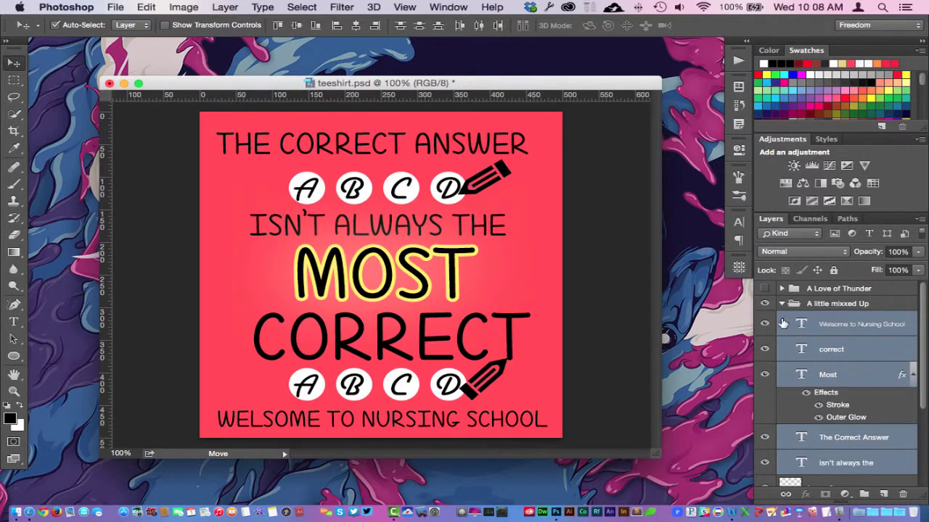
pyautogui.click(781, 305)
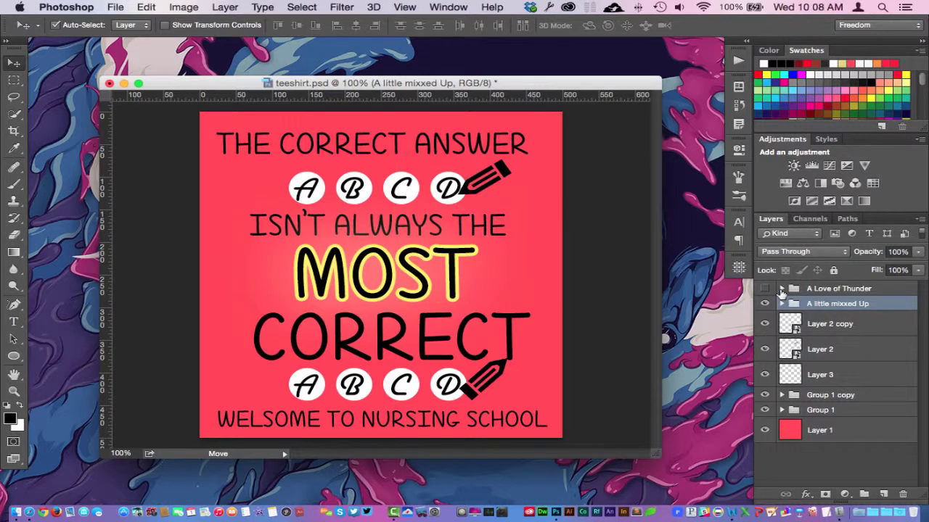
# Hide A little mixxed Up, duplicate A Love of Thunder, and hide the original group
pyautogui.click(765, 304)
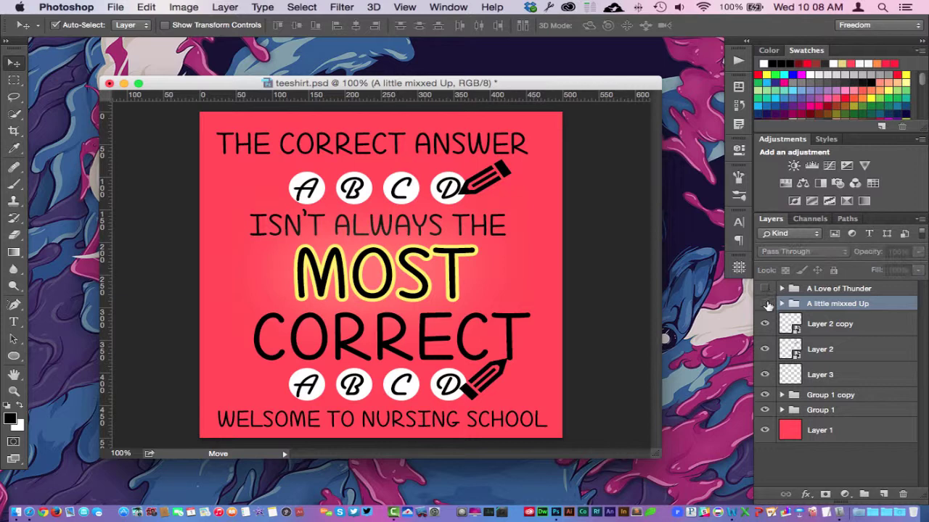
pyautogui.click(764, 289)
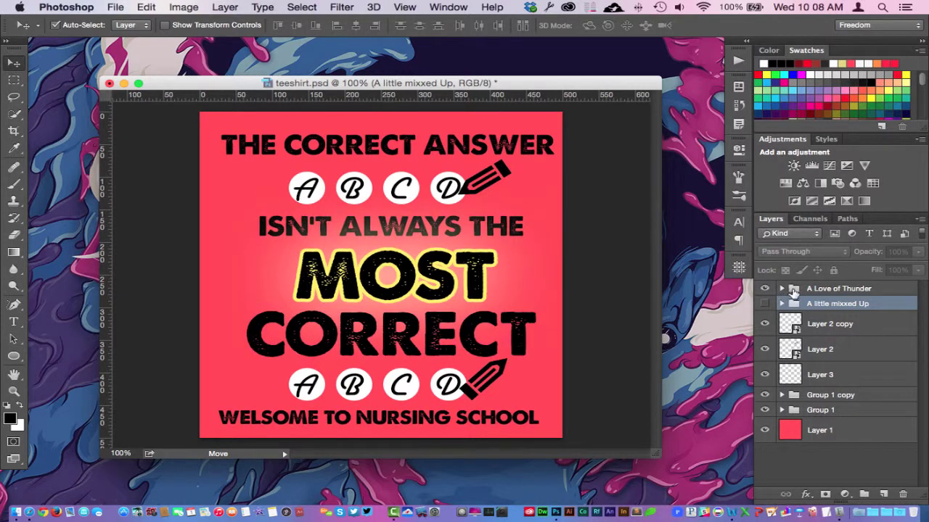
pyautogui.click(794, 290)
pyautogui.press('super+j')
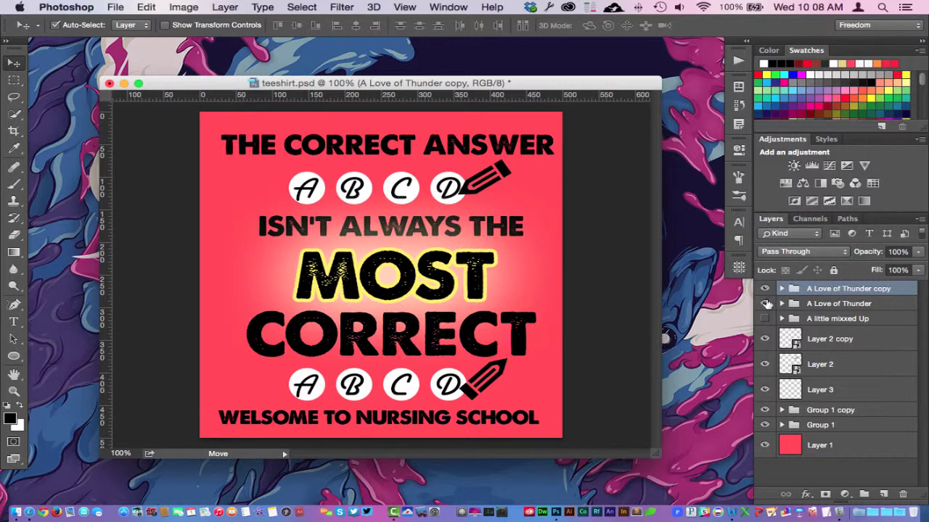
pyautogui.click(765, 304)
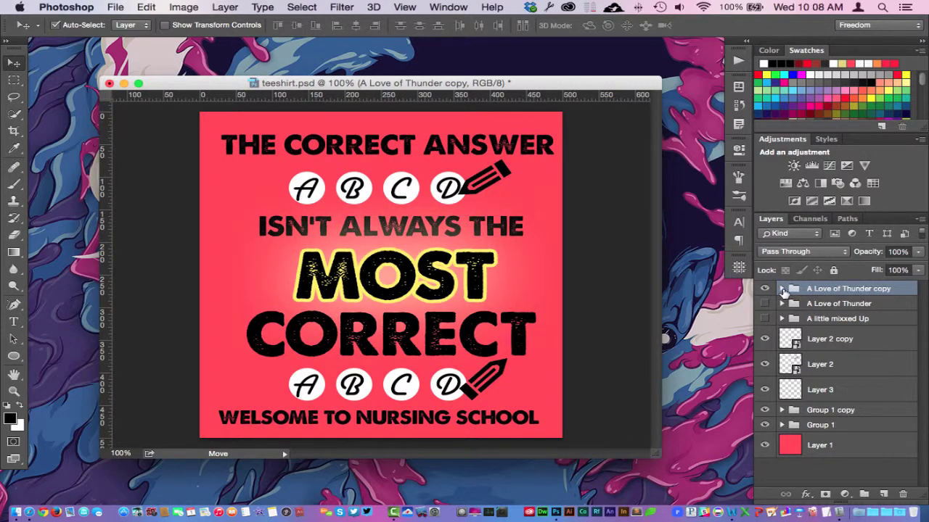
# Select all five text layers inside the A Love of Thunder copy group
pyautogui.click(782, 289)
pyautogui.click(809, 308)
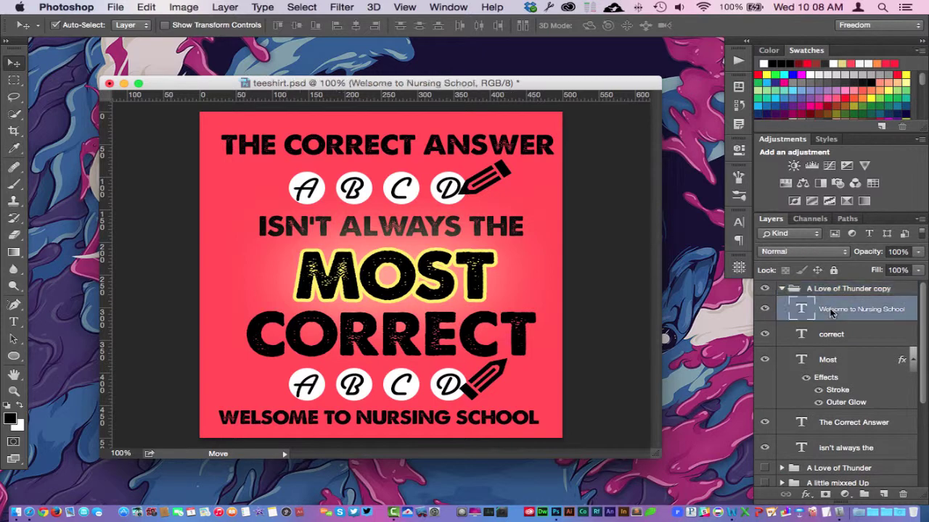
pyautogui.scroll(-5, 833, 330)
pyautogui.scroll(5, 834, 341)
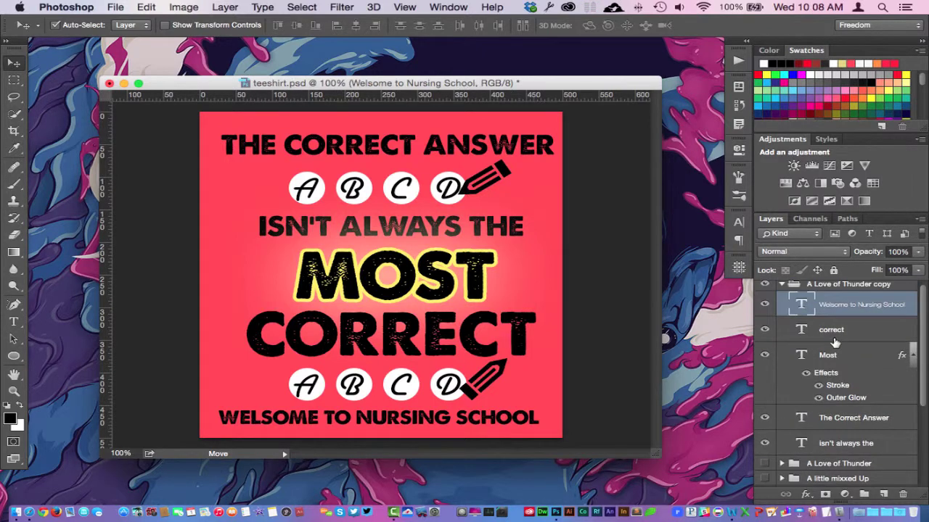
pyautogui.keyDown('shift'); pyautogui.click(825, 441); pyautogui.keyUp('shift')
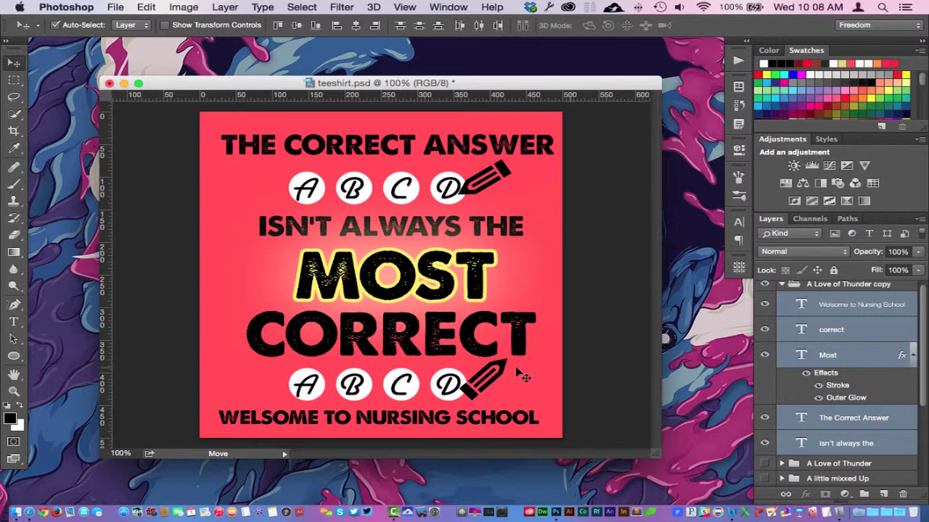
pyautogui.scroll(1, 825, 354)
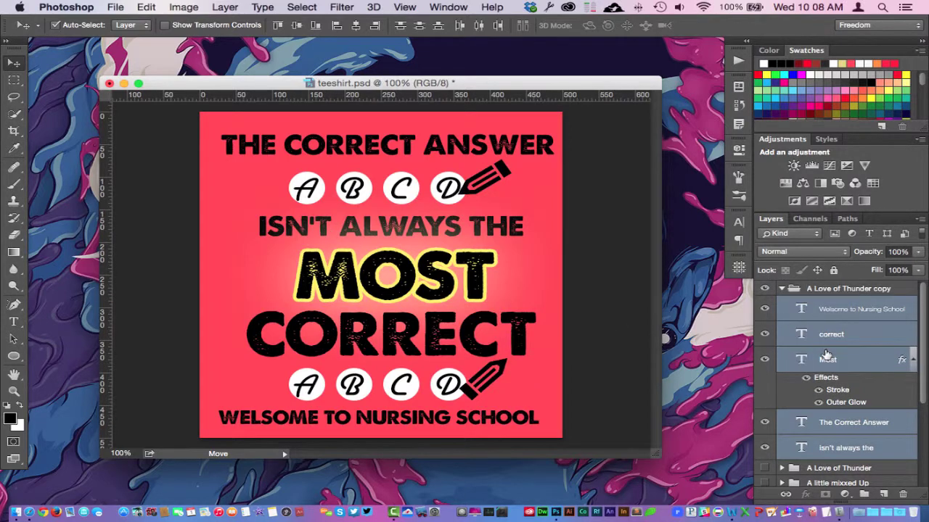
pyautogui.hotkey('ctrl', 'Left')
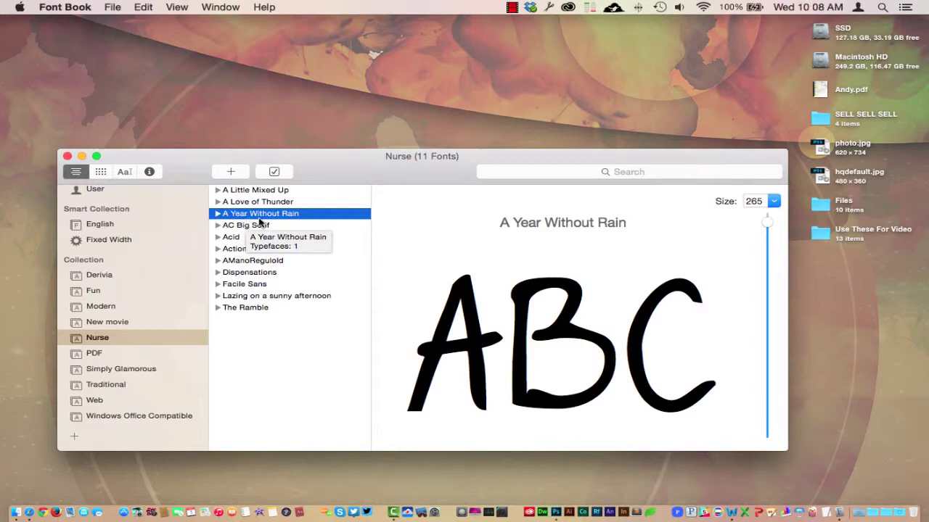
# Set the copied group's five slogan layers to the A Year Without Rain font with the Type tool
pyautogui.hotkey('ctrl', 'Right')
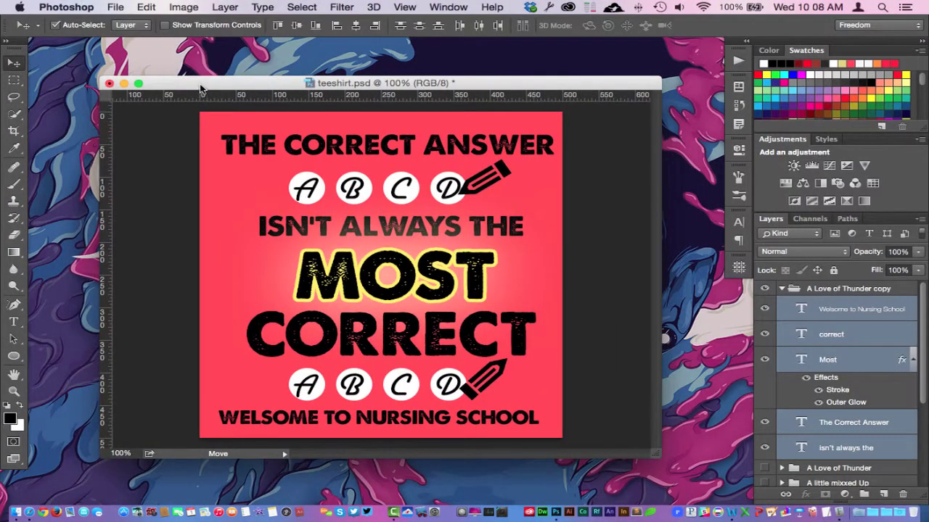
pyautogui.click(13, 322)
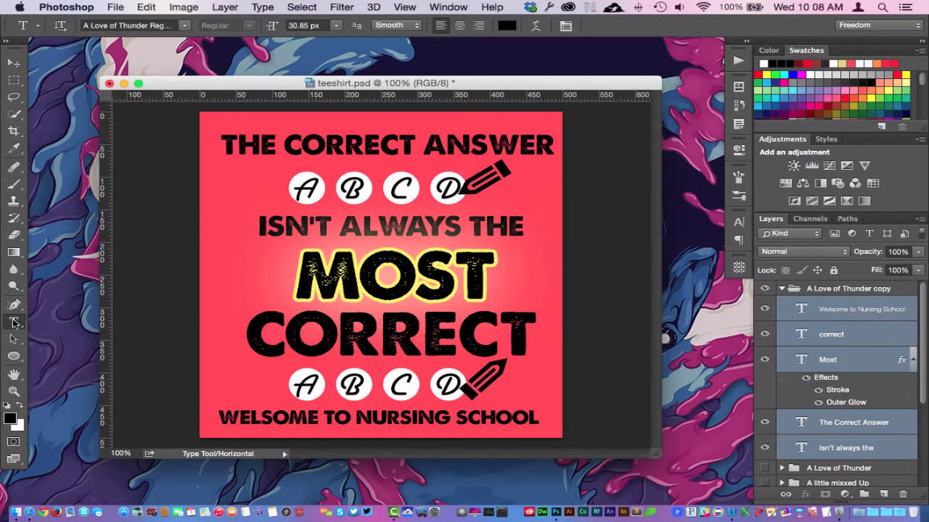
pyautogui.click(125, 25)
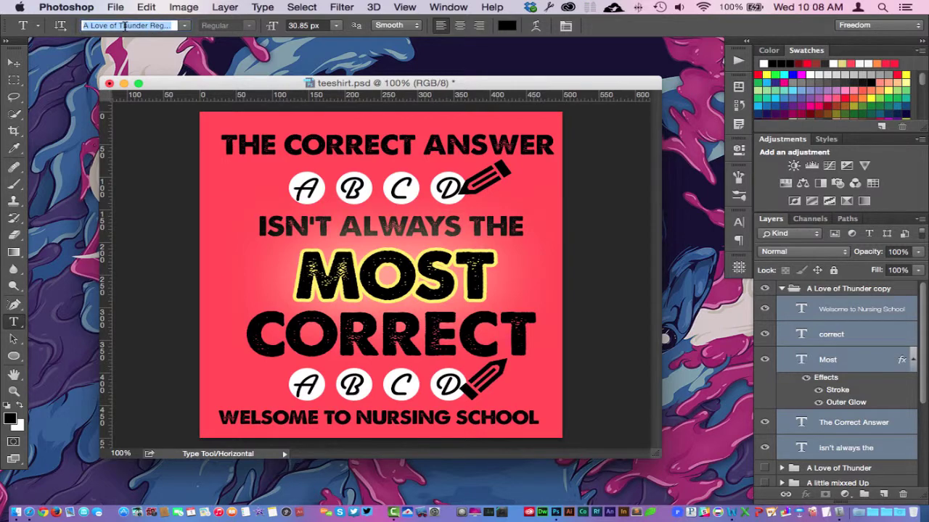
pyautogui.write('A year')
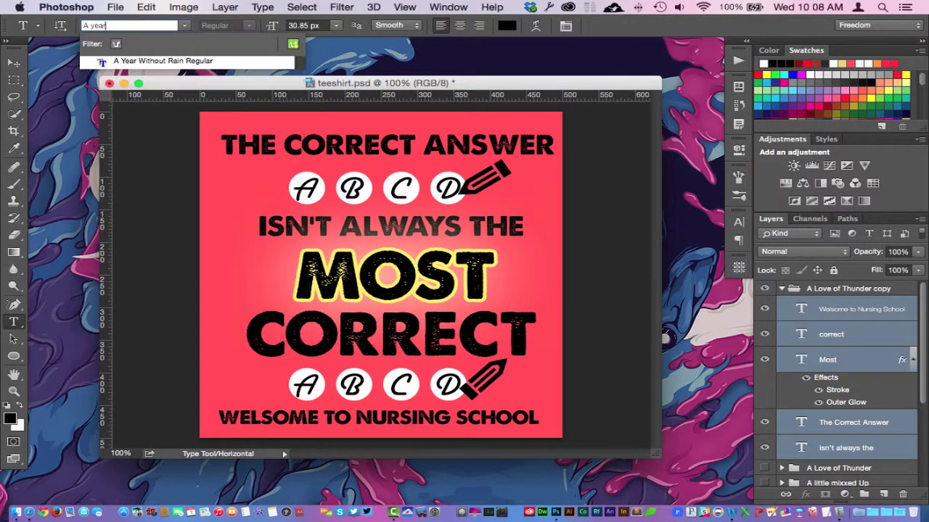
pyautogui.click(141, 63)
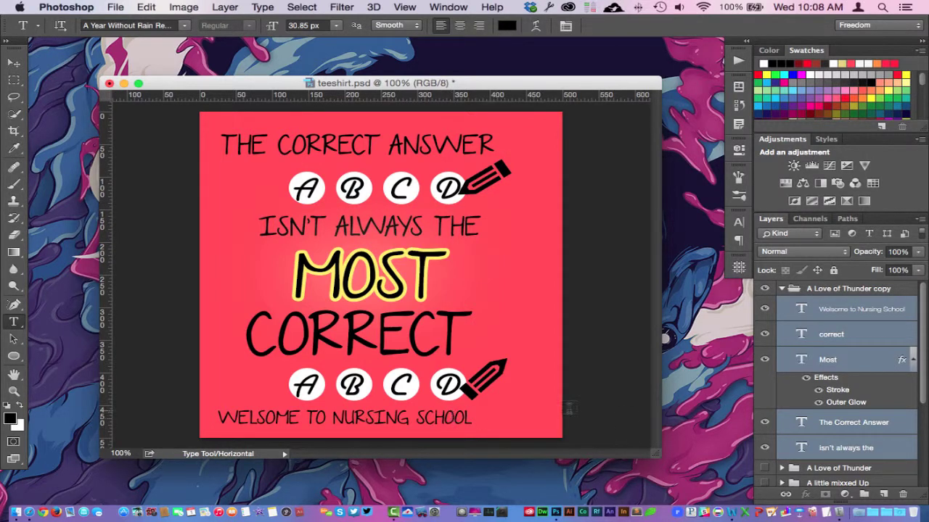
pyautogui.click(14, 64)
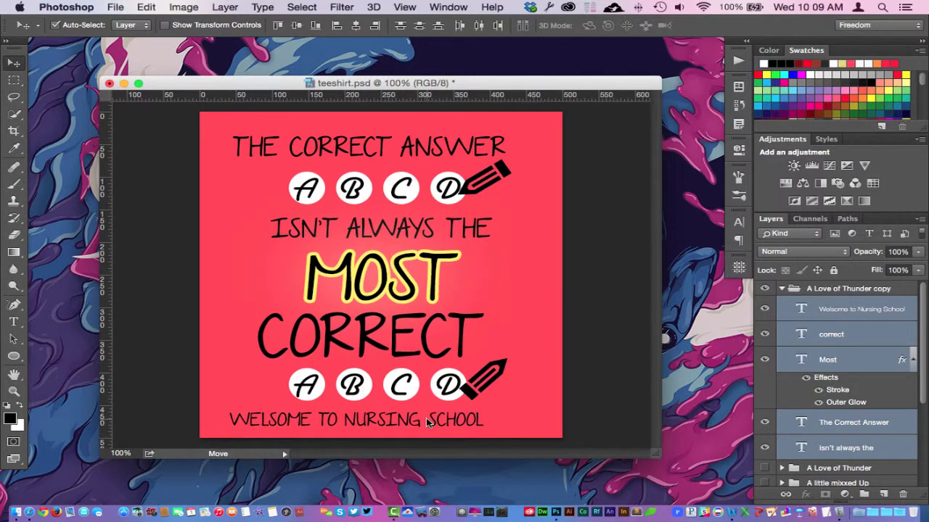
# Move Welcome to Nursing School right, scale it to about 127%, and nudge CORRECT and MOST right
pyautogui.click(860, 447)
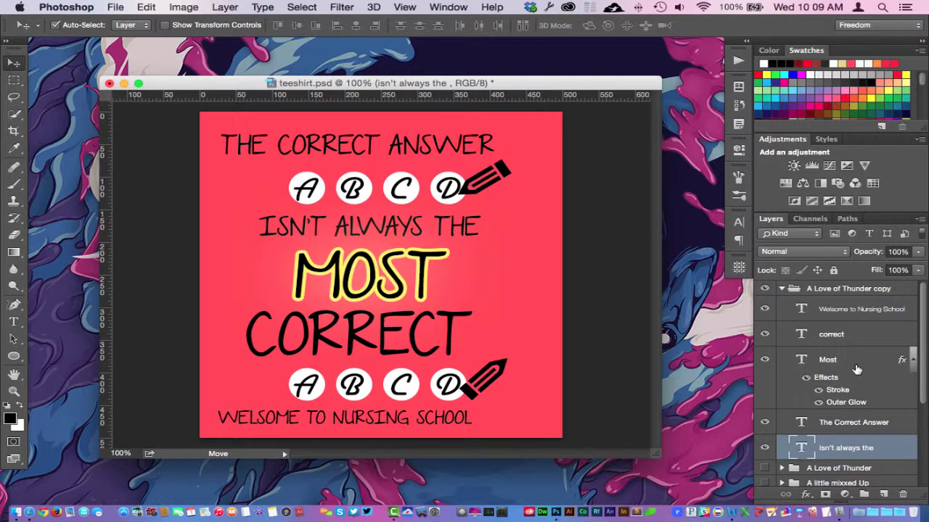
pyautogui.click(843, 311)
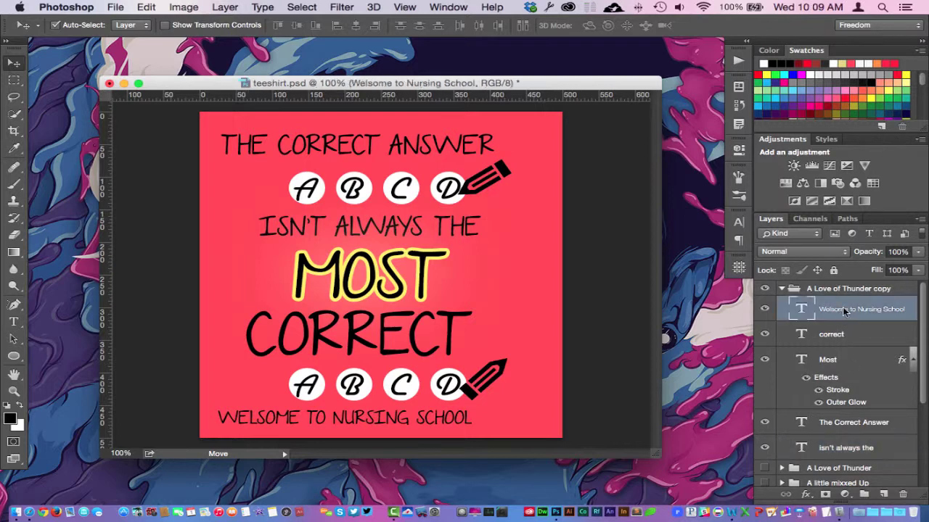
pyautogui.moveTo(349, 420); pyautogui.dragTo(374, 422)
pyautogui.hotkey('ctrl', 't')
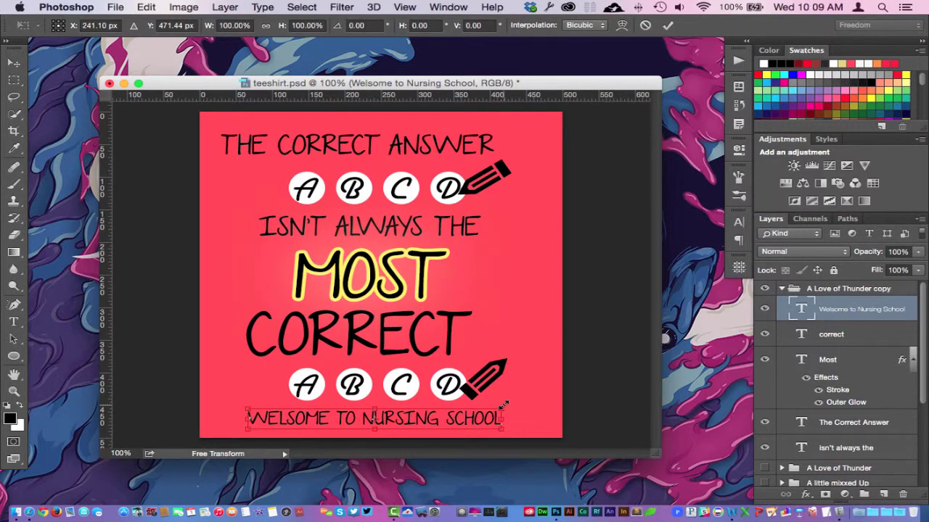
pyautogui.moveTo(503, 404); pyautogui.dragTo(538, 401)
pyautogui.press('Return')
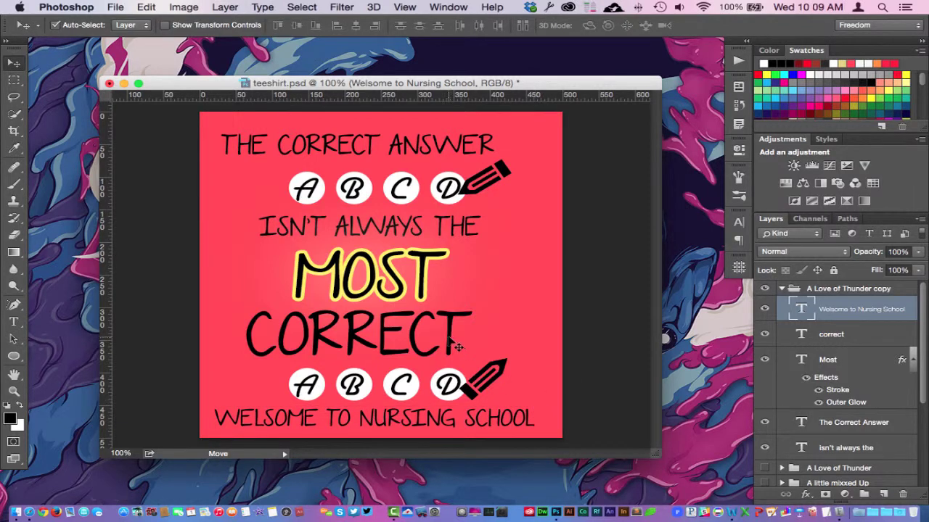
pyautogui.moveTo(451, 339); pyautogui.dragTo(473, 339)
pyautogui.moveTo(426, 279); pyautogui.dragTo(438, 278)
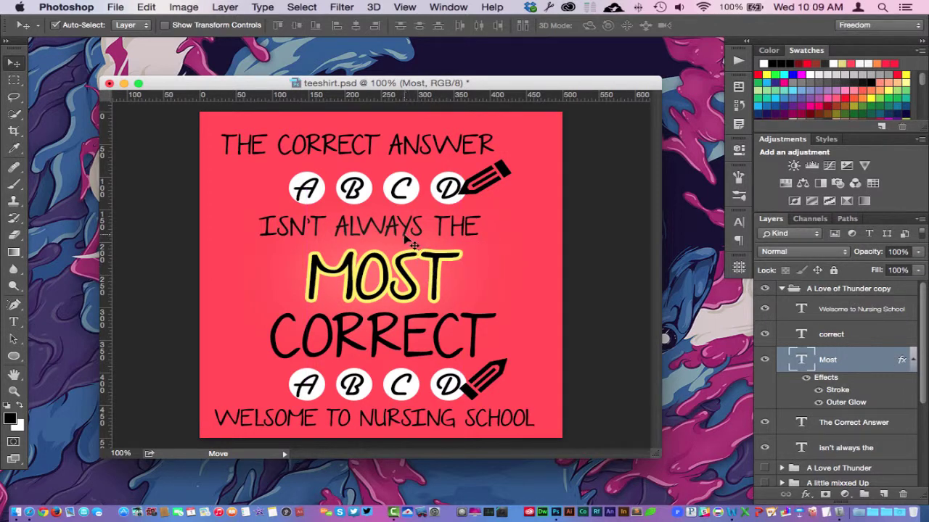
# Nudge 'isn't always the' right and down, and scale THE CORRECT ANSWER to about 115%
pyautogui.moveTo(406, 234); pyautogui.dragTo(412, 238)
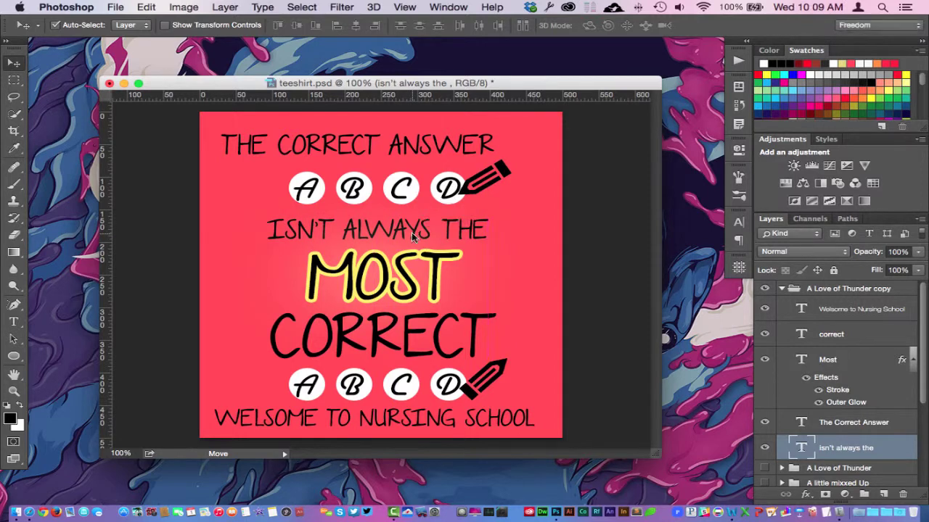
pyautogui.click(333, 151)
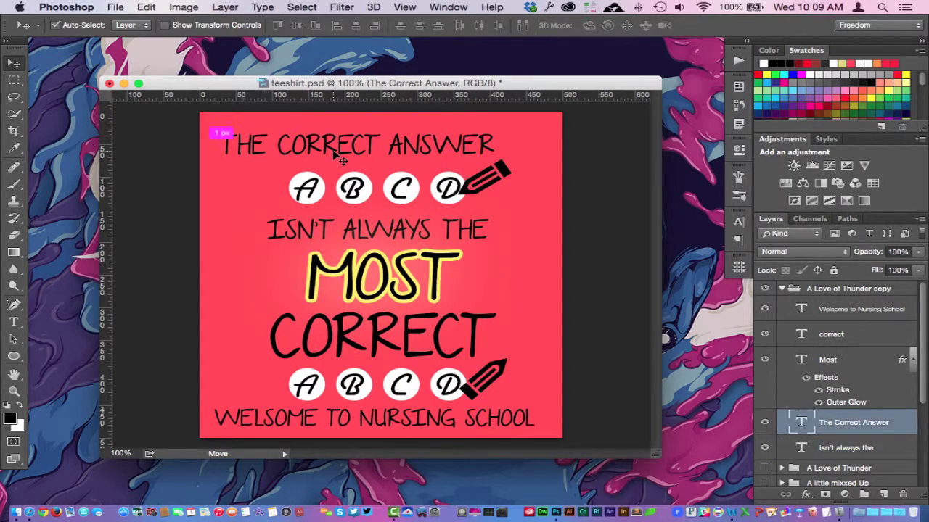
pyautogui.hotkey('ctrl', 't')
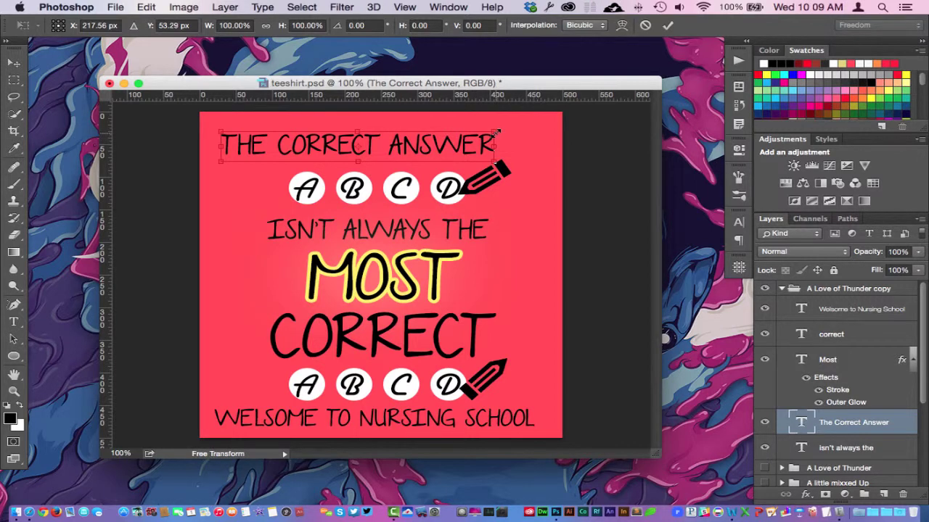
pyautogui.moveTo(497, 132); pyautogui.dragTo(507, 152)
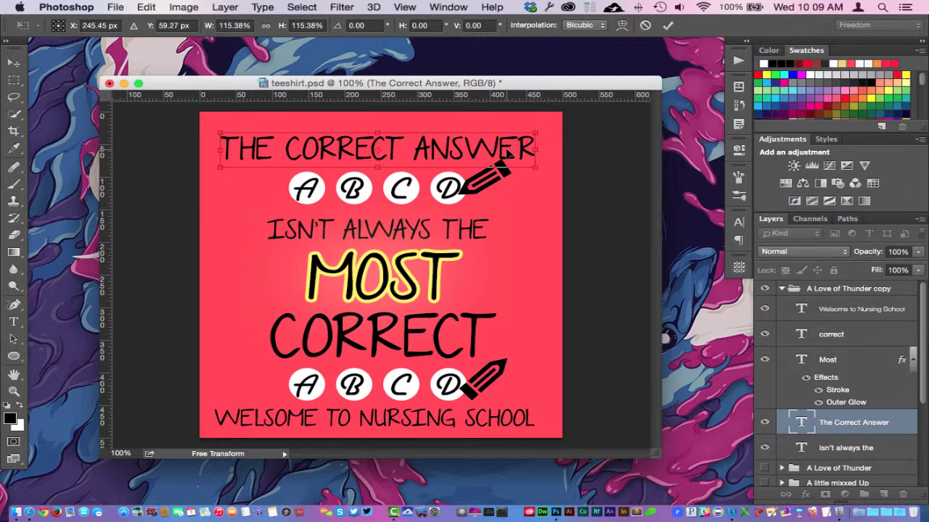
pyautogui.press('Return')
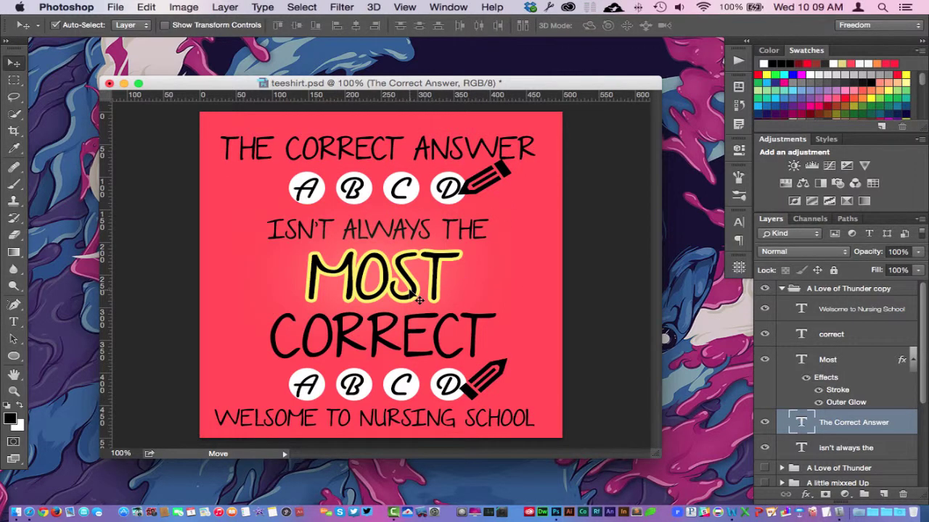
pyautogui.click(782, 291)
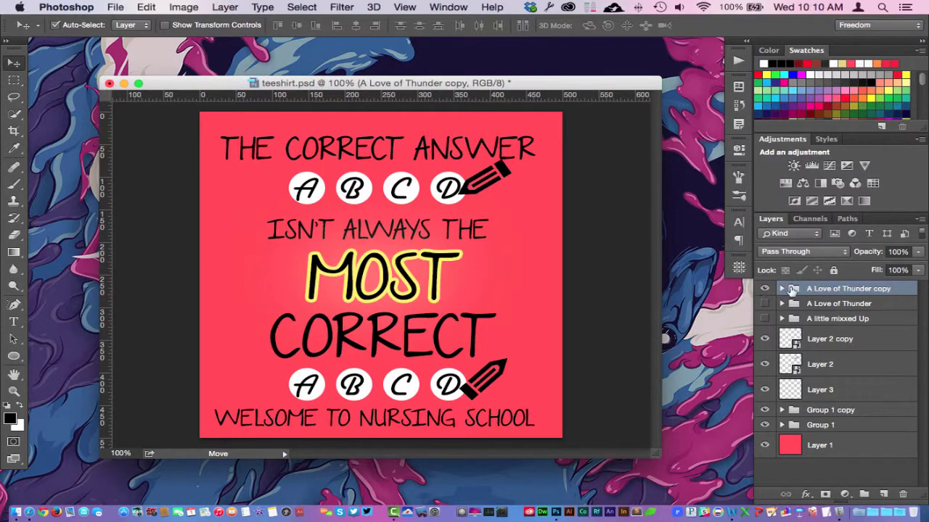
# Check the A Year Without Rain font name in Font Book
pyautogui.hotkey('ctrl', 'Left')
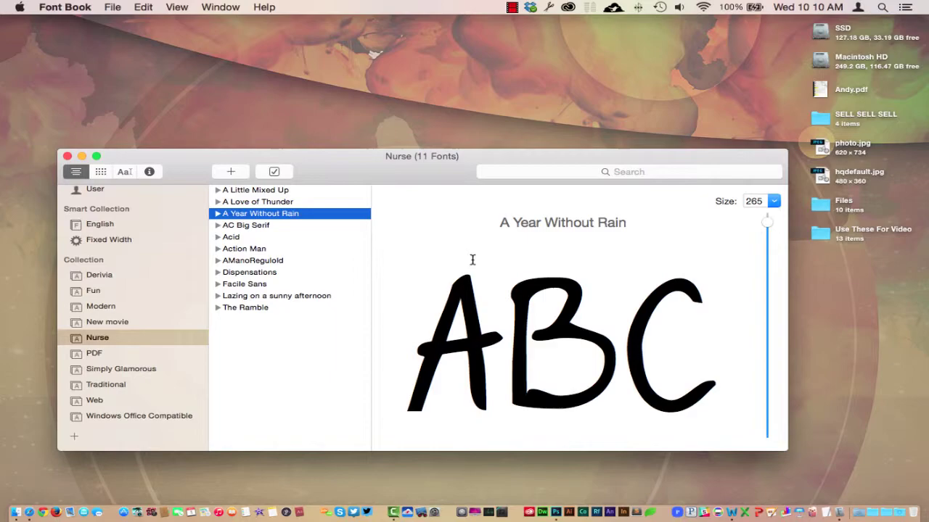
pyautogui.hotkey('ctrl', 'Right')
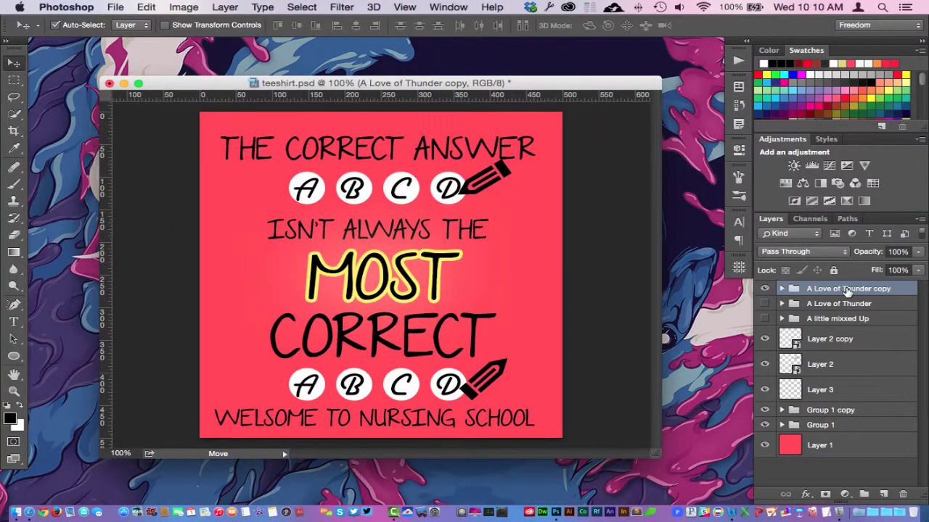
pyautogui.hotkey('ctrl', 'Left')
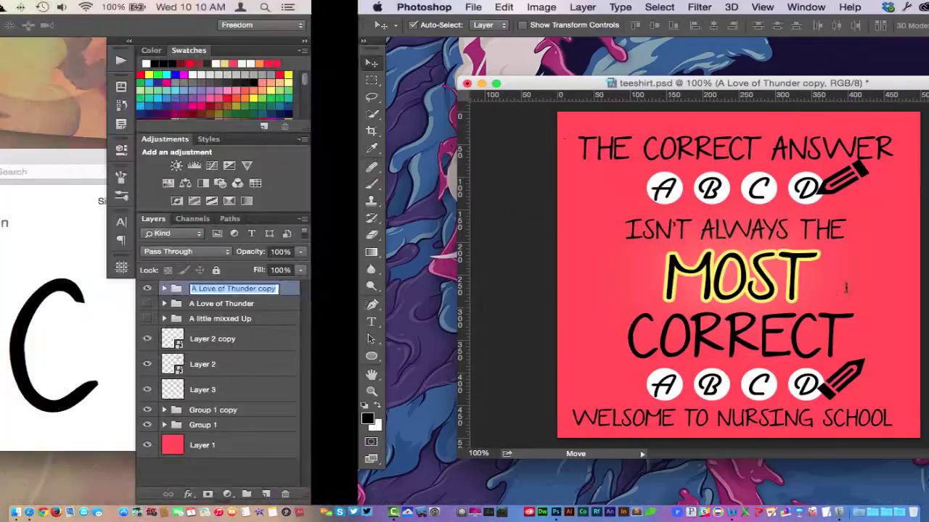
pyautogui.hotkey('ctrl', 'Right')
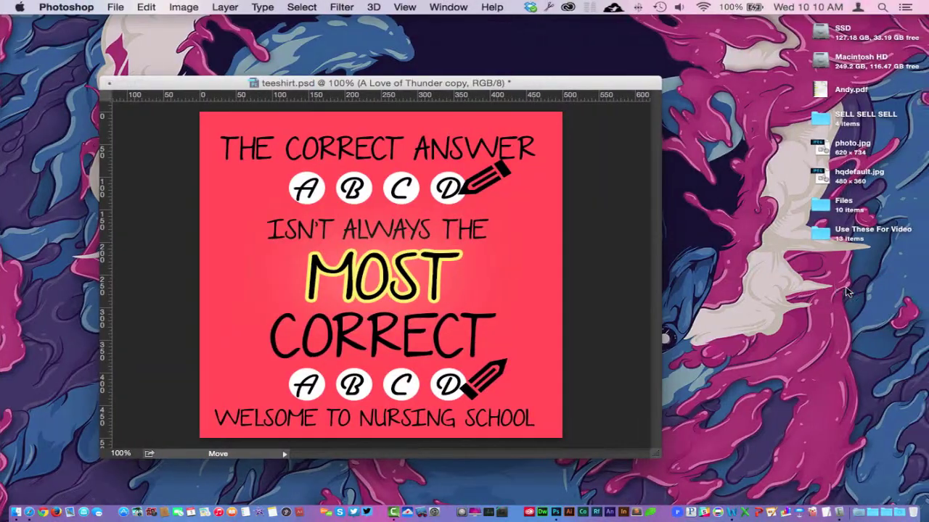
# Rename the copied slogan group to 'A Year without Rain'
pyautogui.doubleClick(824, 289)
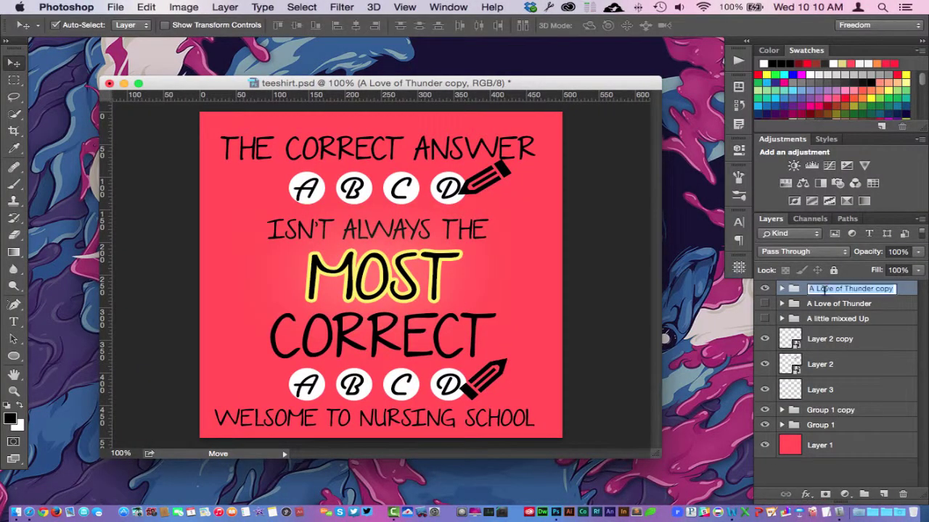
pyautogui.write('A')
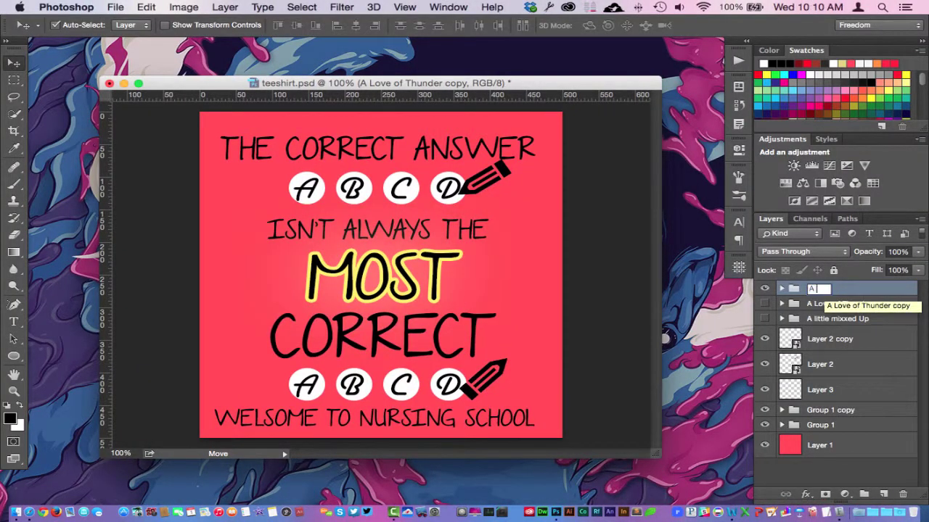
pyautogui.write(' Year without Rain')
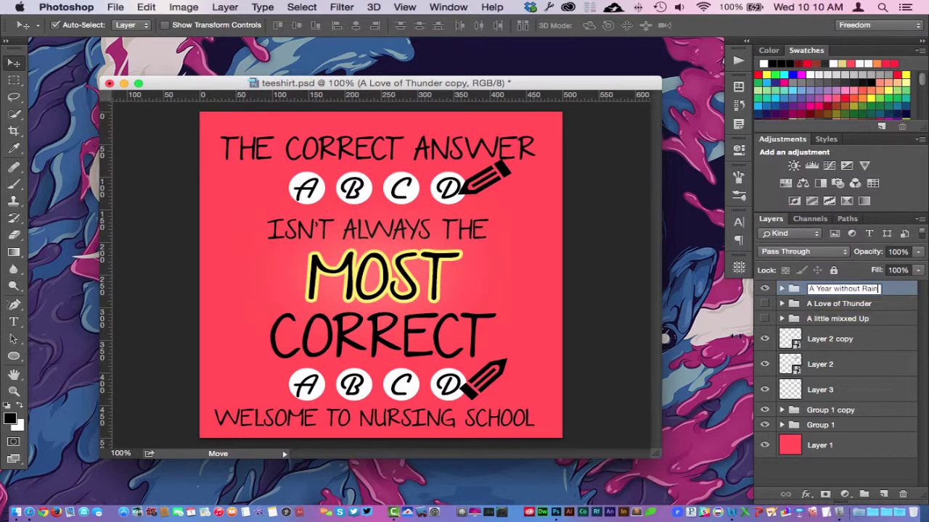
pyautogui.click(697, 319)
pyautogui.click(591, 312)
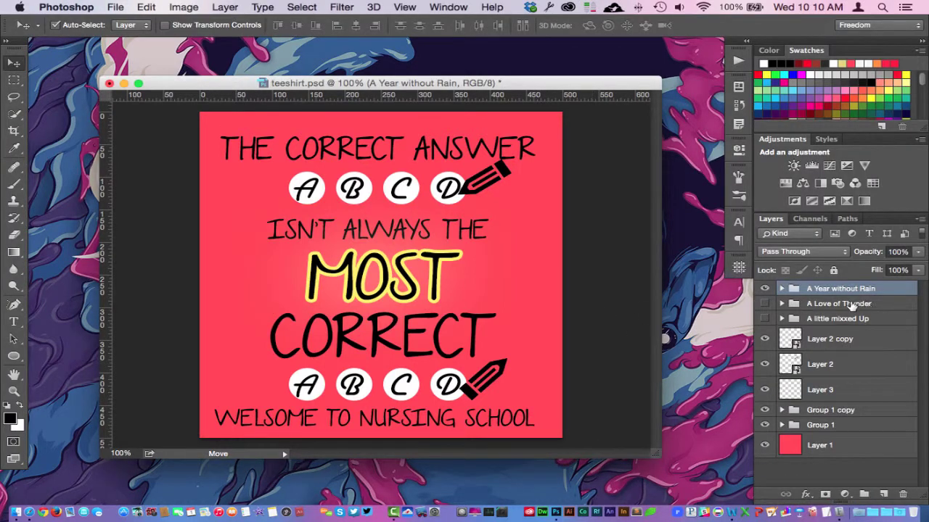
pyautogui.click(764, 289)
pyautogui.click(765, 303)
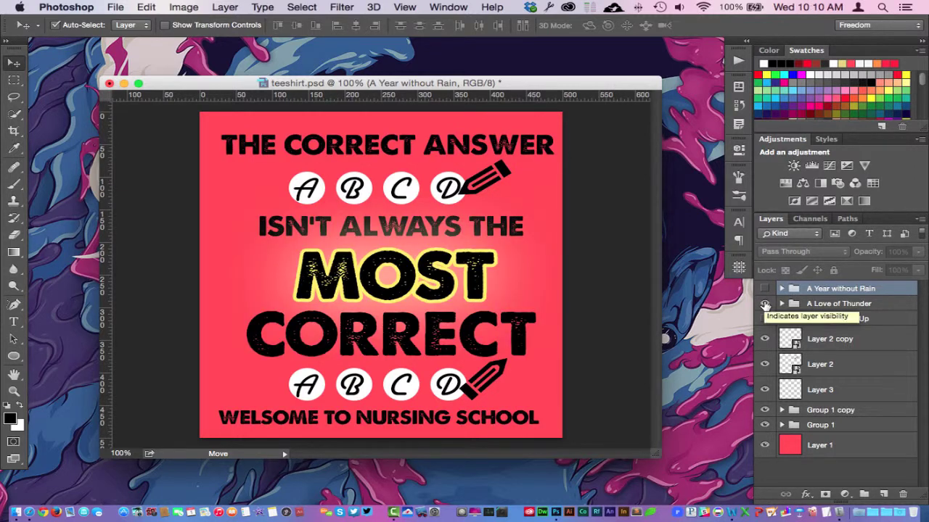
pyautogui.click(764, 304)
pyautogui.click(765, 320)
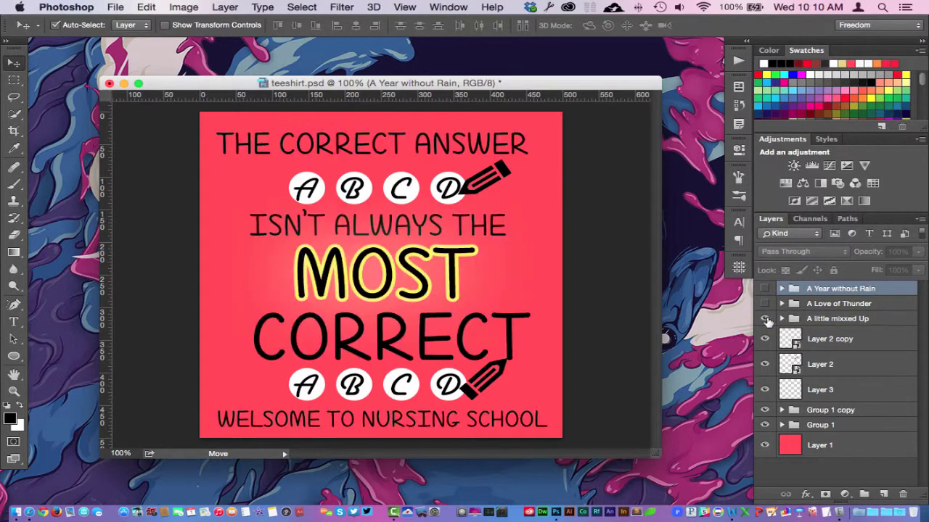
pyautogui.click(764, 320)
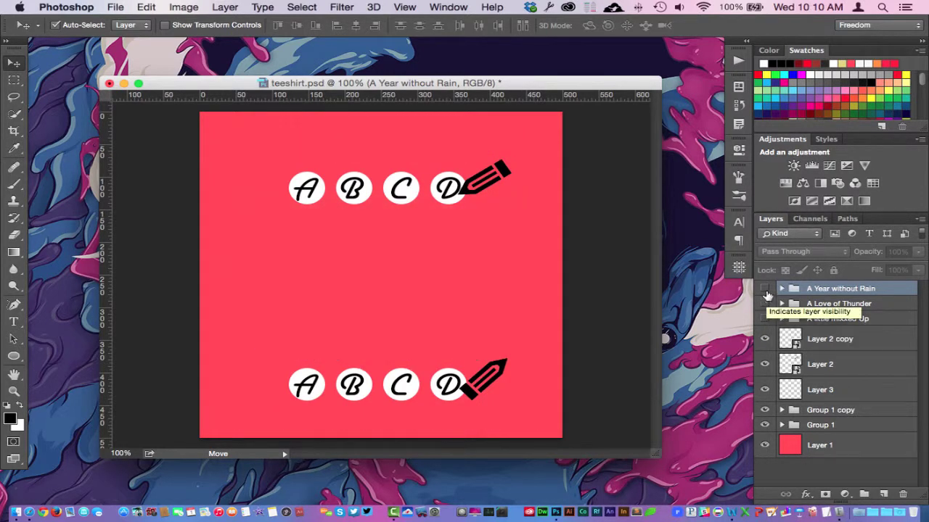
pyautogui.click(765, 289)
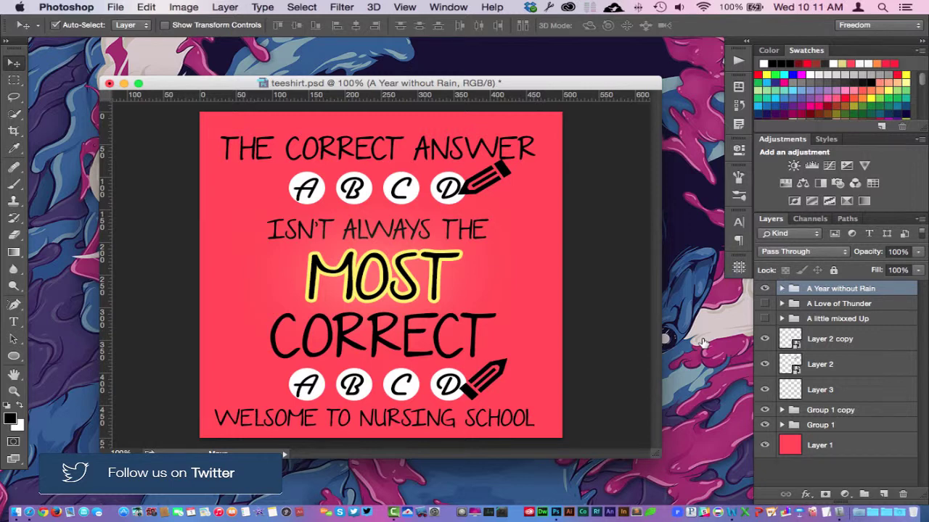
# Group Layer 2 copy, Layer 2 and Layer 3 into Group 2
pyautogui.click(856, 340)
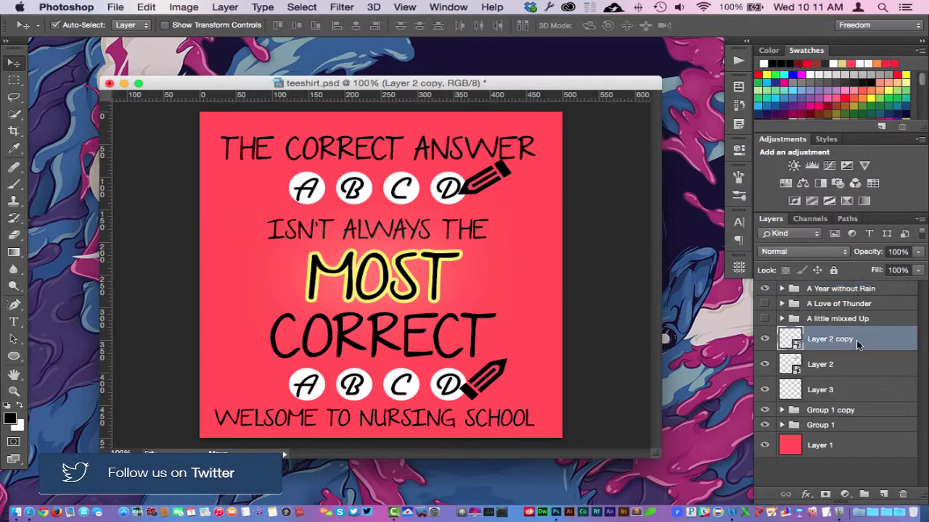
pyautogui.keyDown('shift'); pyautogui.click(864, 392); pyautogui.keyUp('shift')
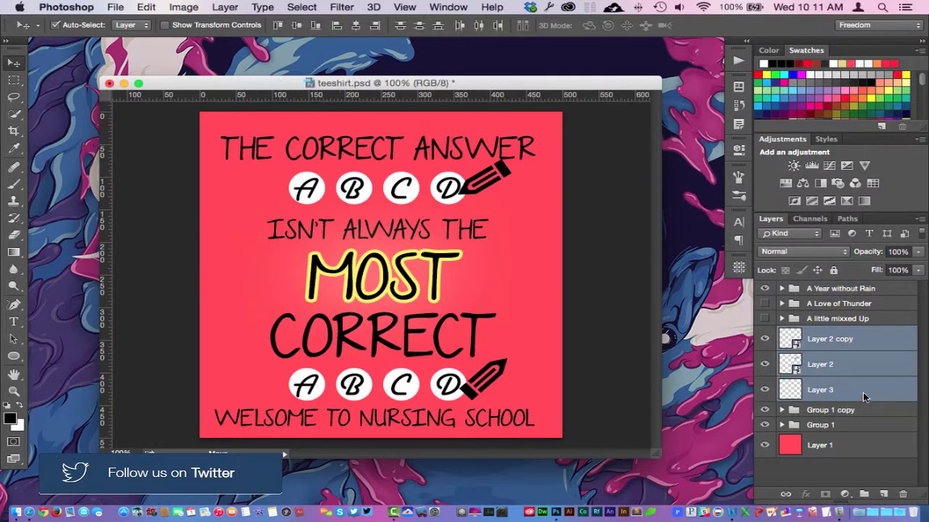
pyautogui.moveTo(863, 394); pyautogui.dragTo(864, 494)
pyautogui.click(834, 435)
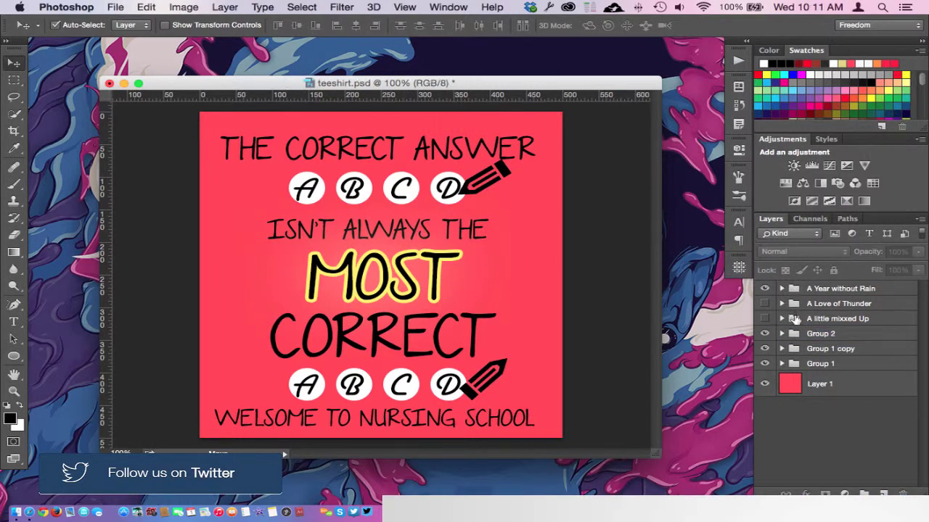
# Tag the three font groups with the Green colour label
pyautogui.click(832, 323)
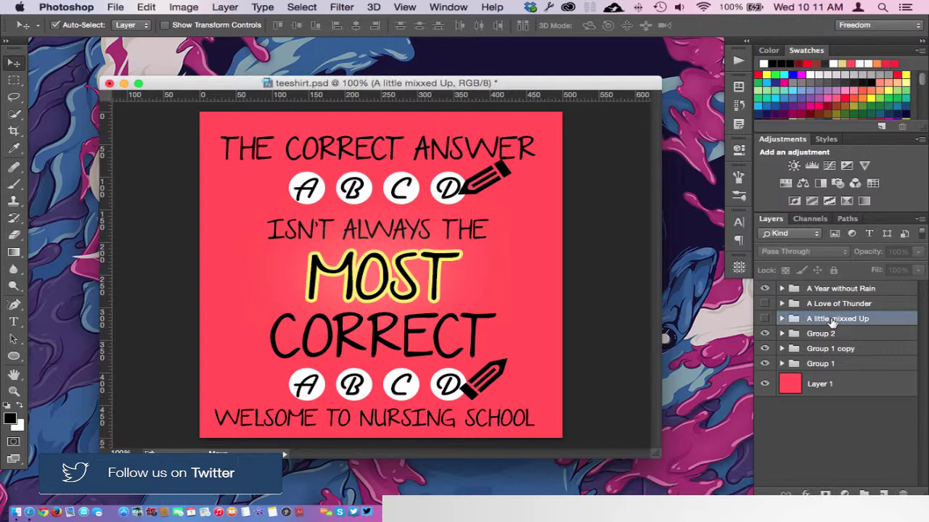
pyautogui.keyDown('shift'); pyautogui.click(812, 289); pyautogui.keyUp('shift')
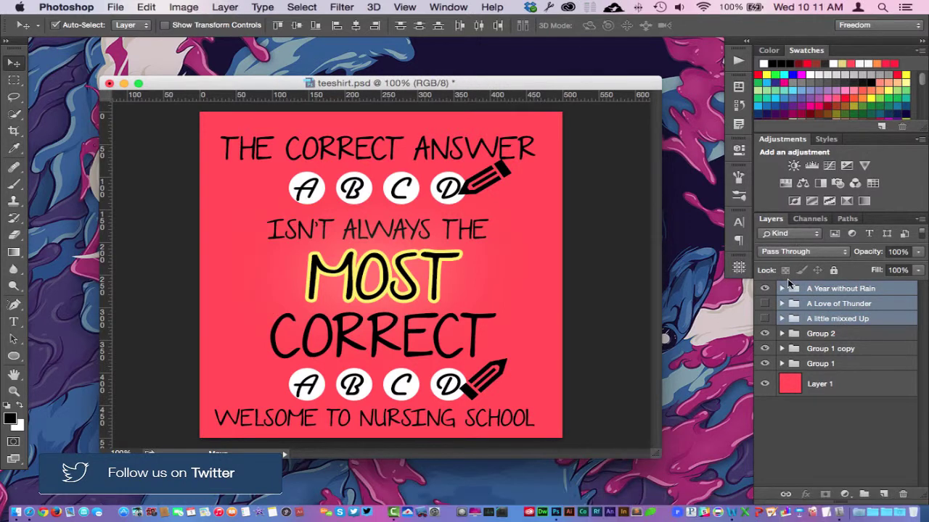
pyautogui.rightClick(819, 290)
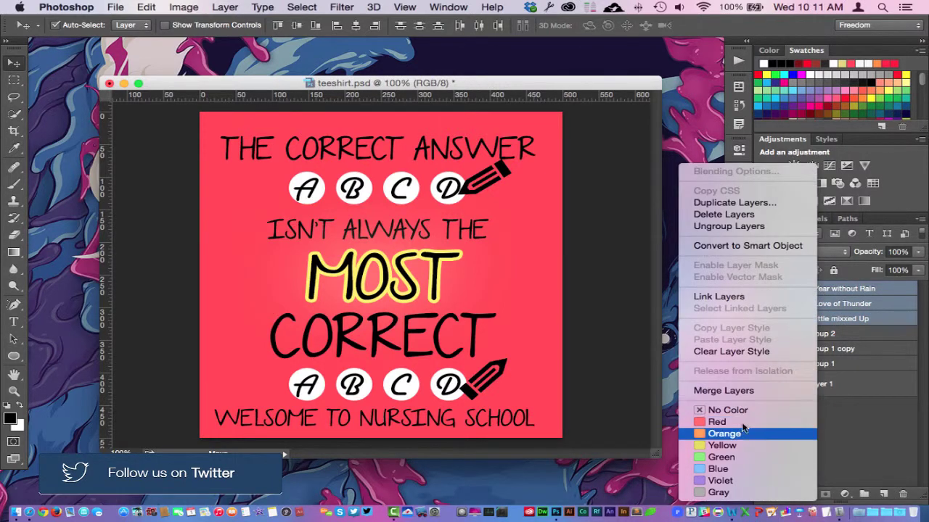
pyautogui.click(735, 457)
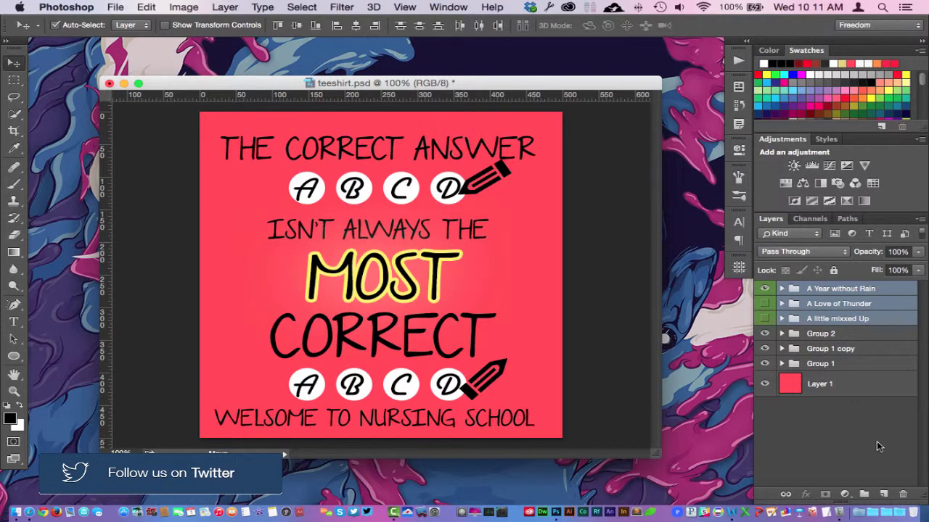
pyautogui.click(876, 441)
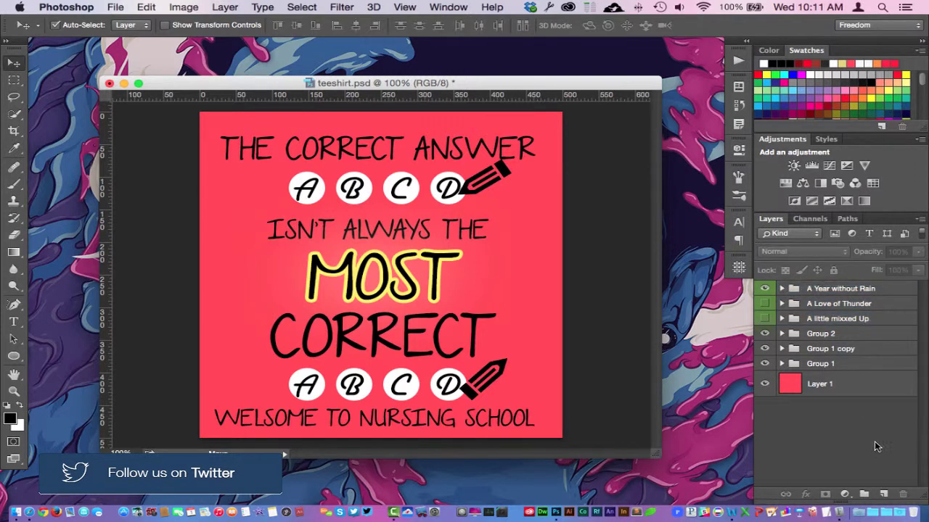
# Hide the A Year without Rain group and make the A Love of Thunder group visible
pyautogui.click(764, 289)
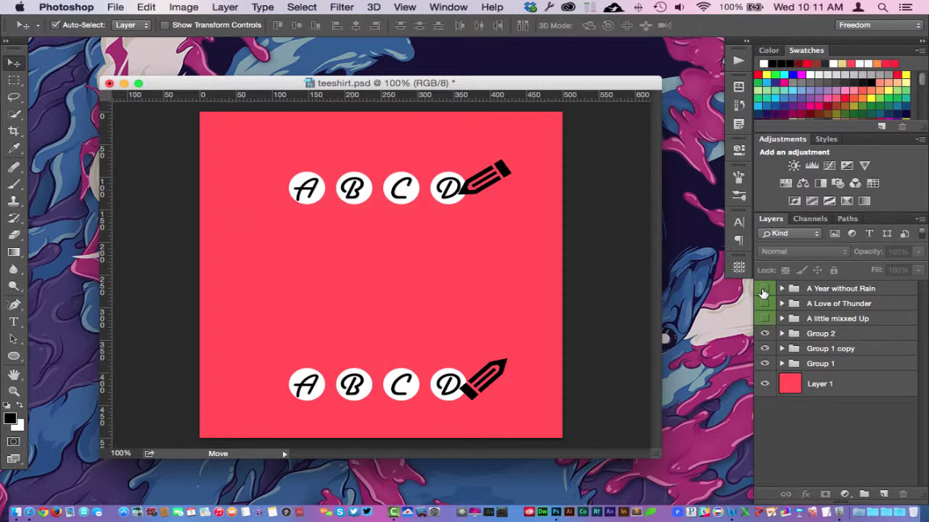
pyautogui.click(764, 304)
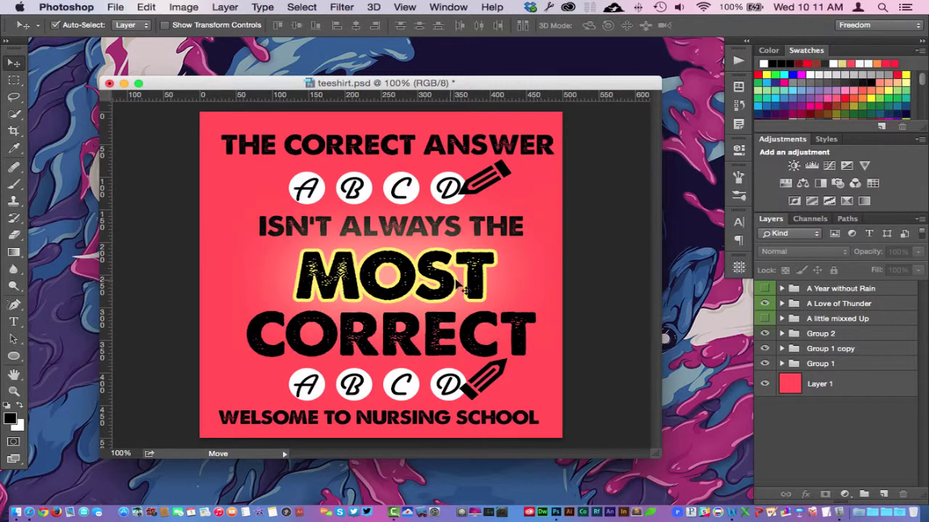